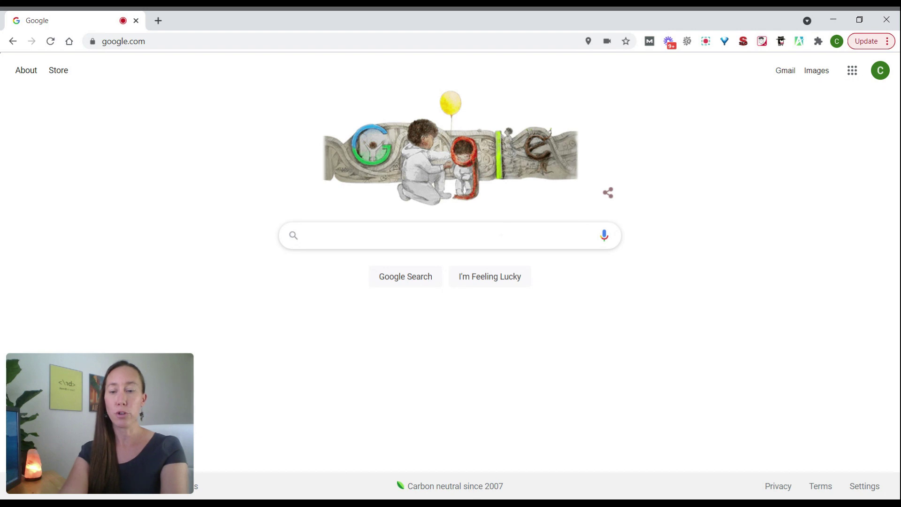
- Enter 'pest control scottsdale' in the Google search box
type("l ")
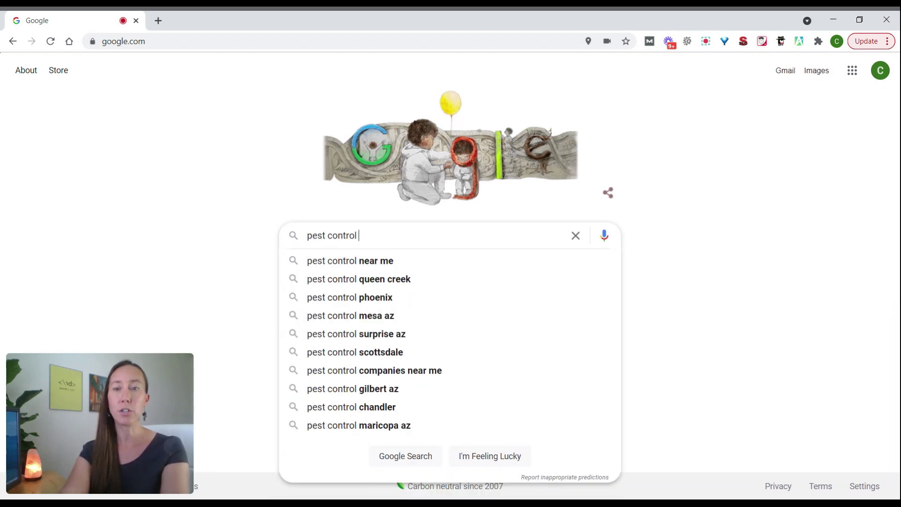
type("scottsdale")
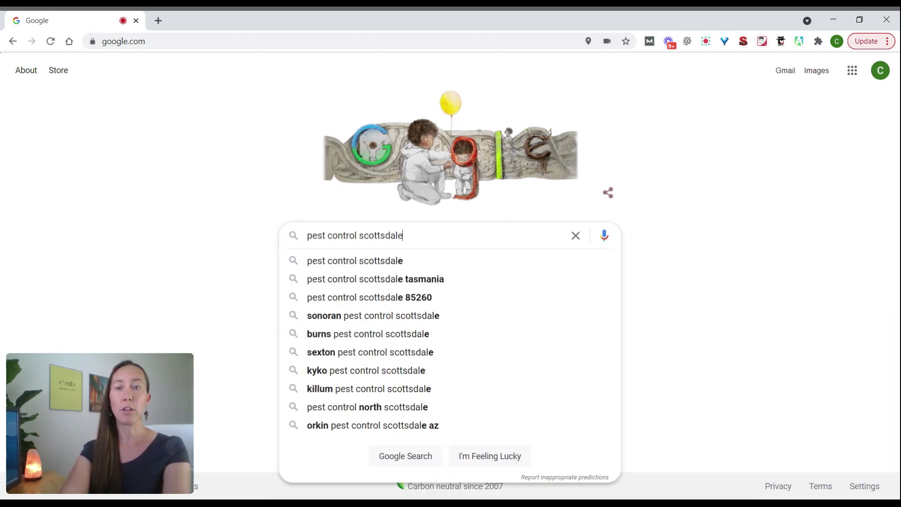
- Run the 'pest control scottsdale' search and open Killum Pest Control Scottsdale llc from the local results
key("Return")
left_click_drag(896, 92, 897, 191)
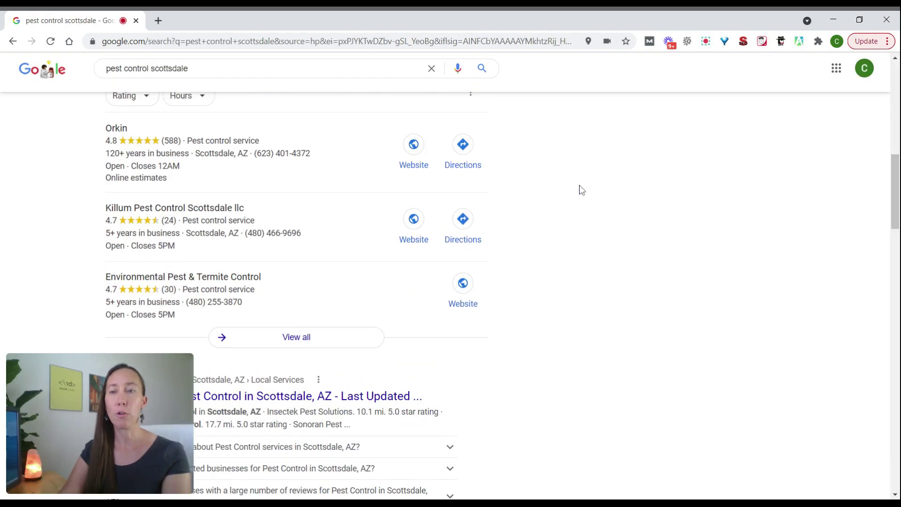
left_click(208, 230)
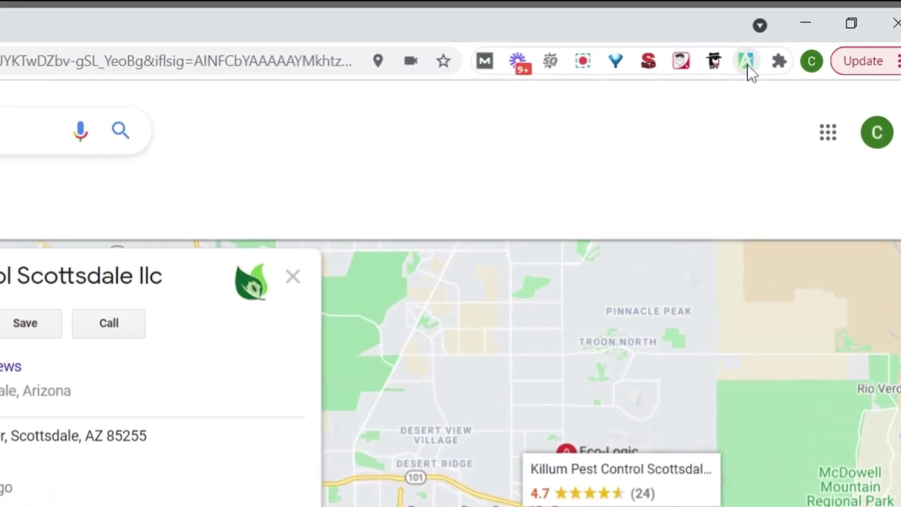
- Open the MyWebAudit extension panel and start a new GMB report
left_click(746, 61)
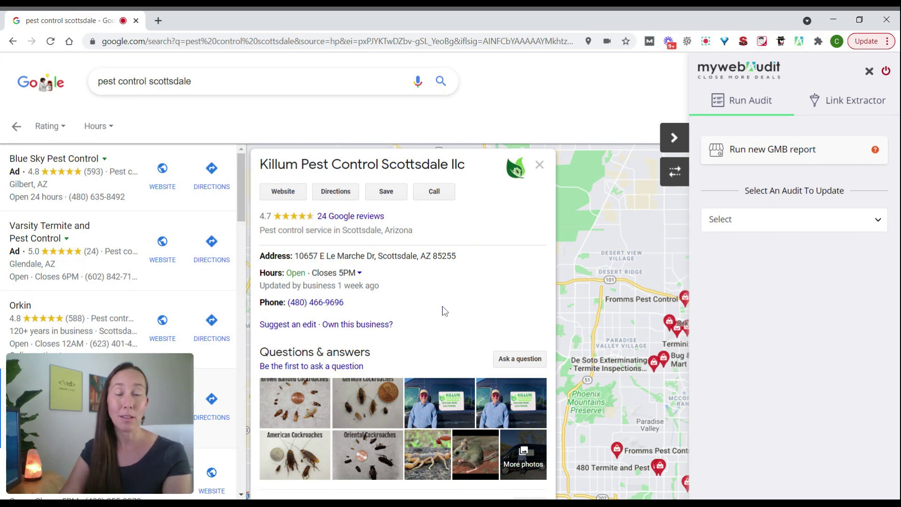
left_click(766, 160)
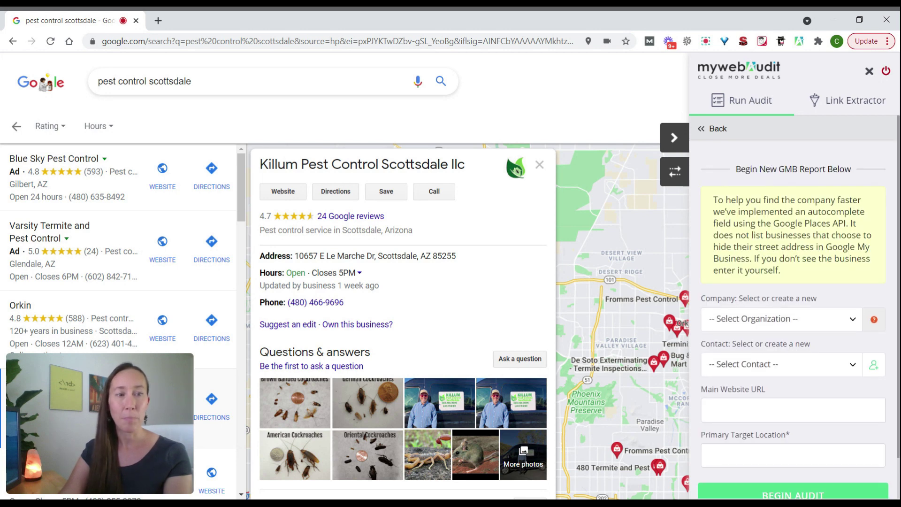
- Create the organization Killum Pest Control Scottsdale llc from the Google suggestion
left_click(853, 320)
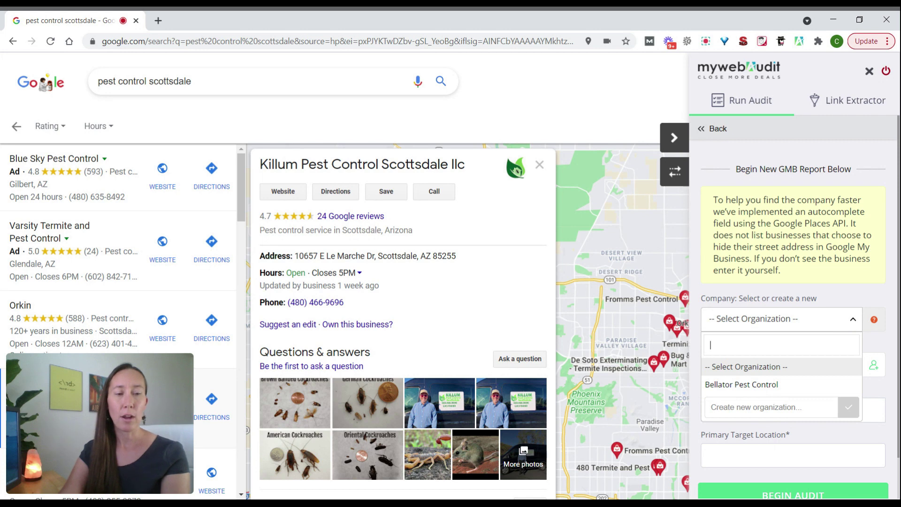
left_click(770, 406)
type("Killum Pest")
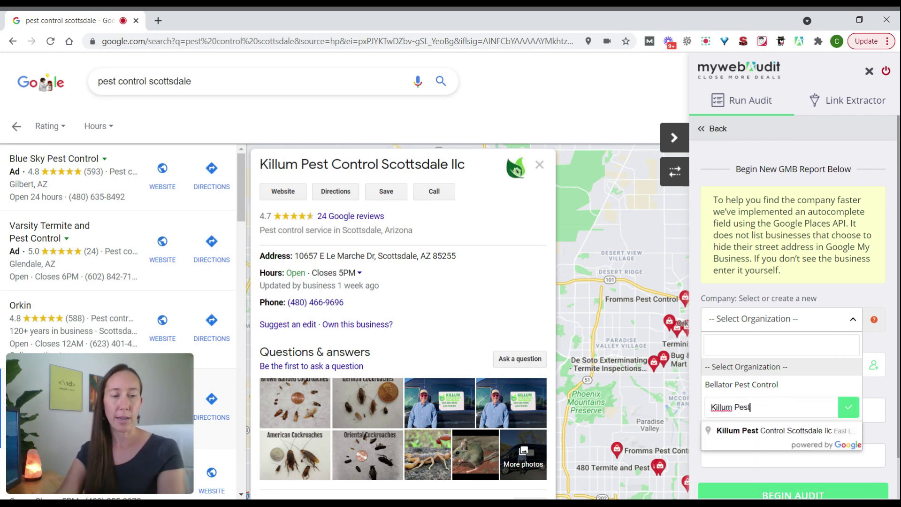
left_click(762, 431)
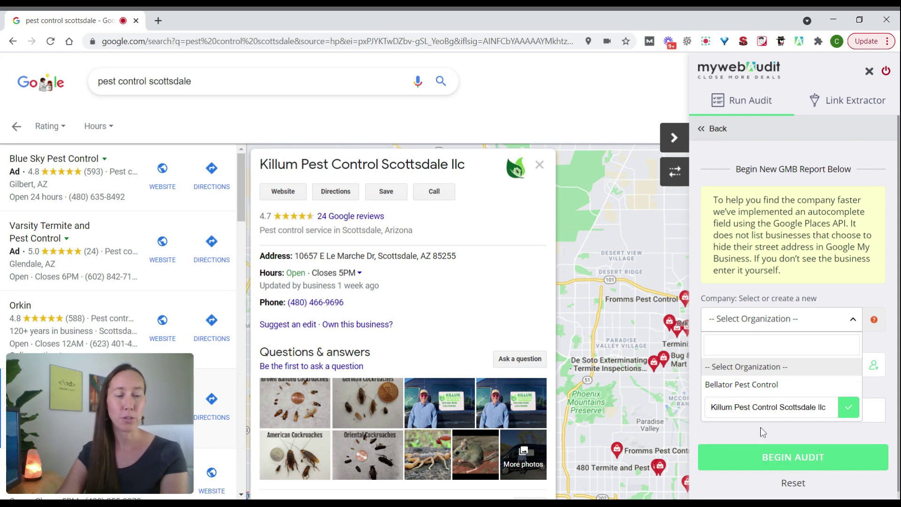
left_click(849, 406)
- Add and save a new primary contact with name, email and phone, then begin the audit
left_click(808, 372)
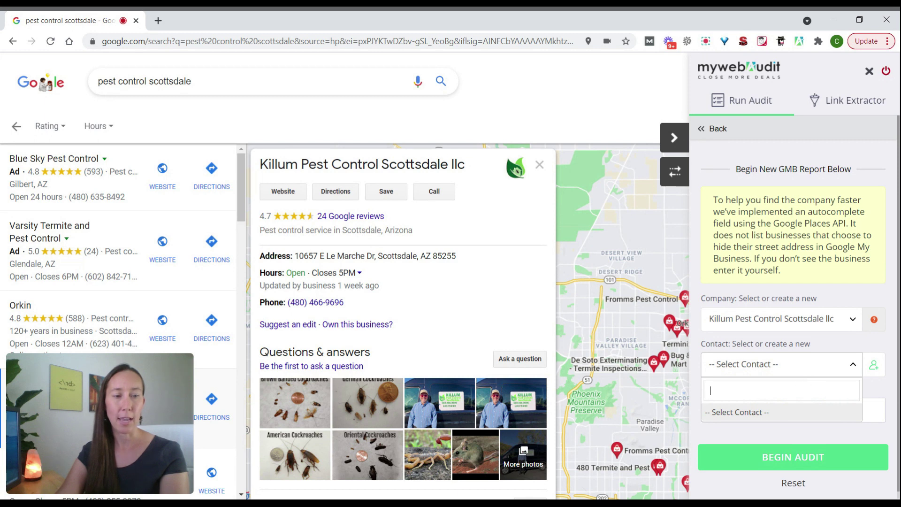
left_click(779, 413)
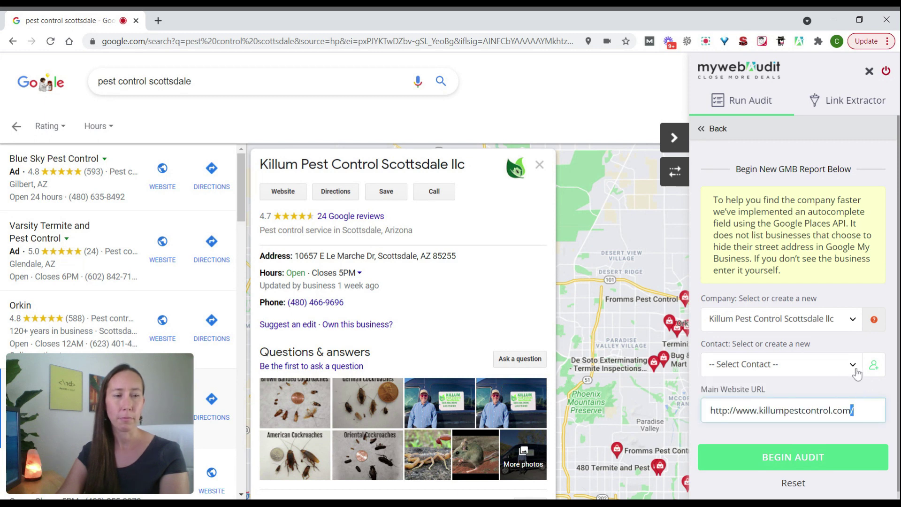
left_click(874, 365)
left_click(793, 236)
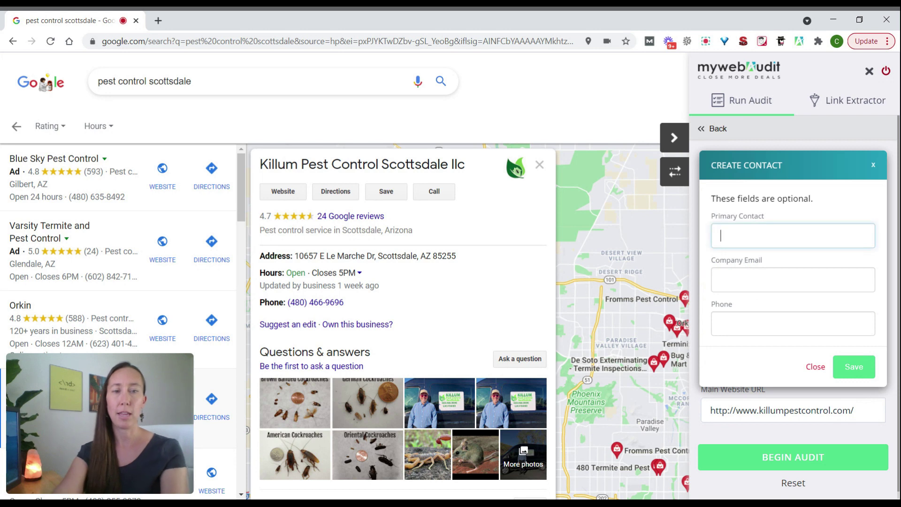
type("John")
key("Tab")
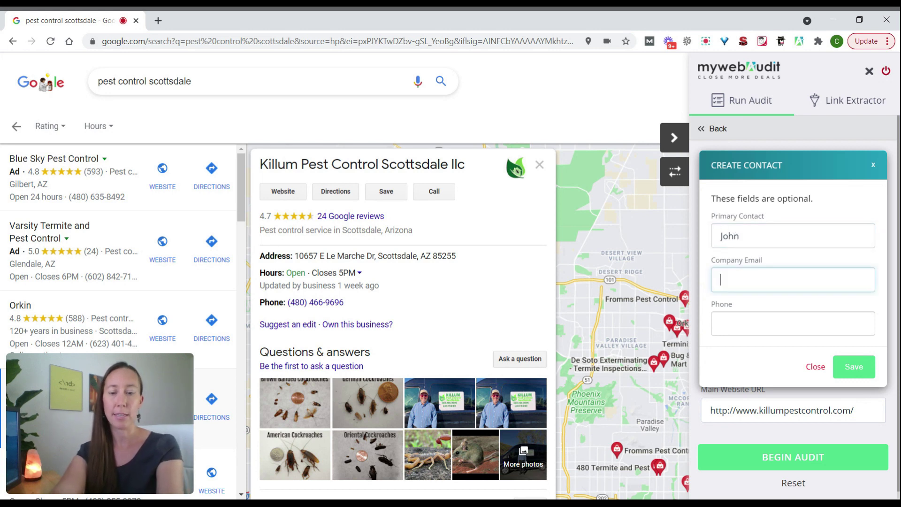
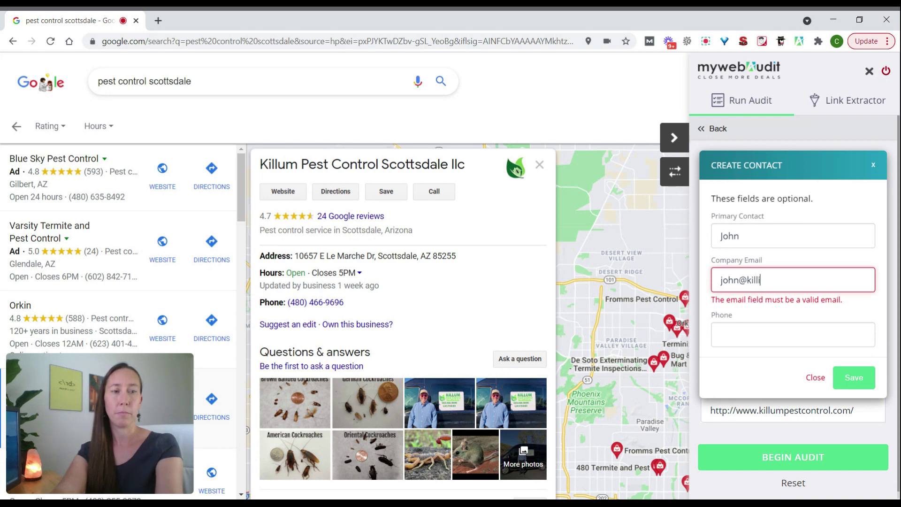
key("Tab")
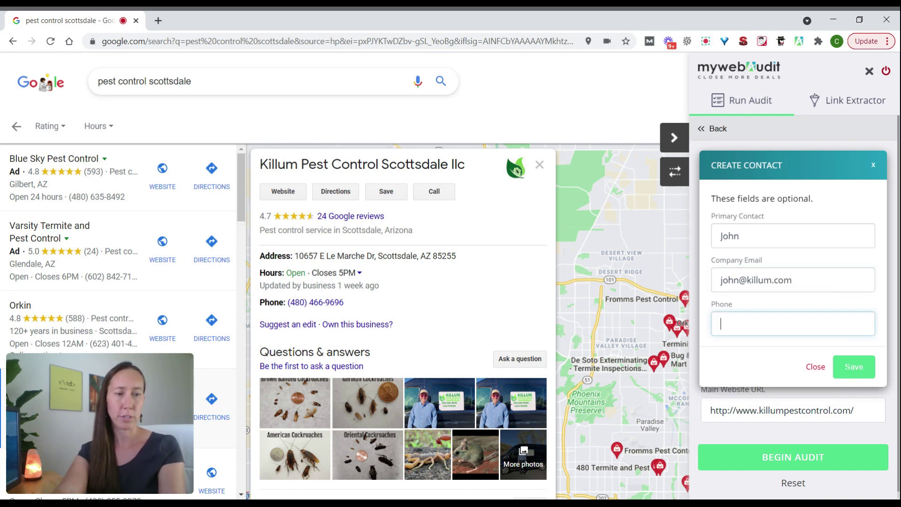
type("4")
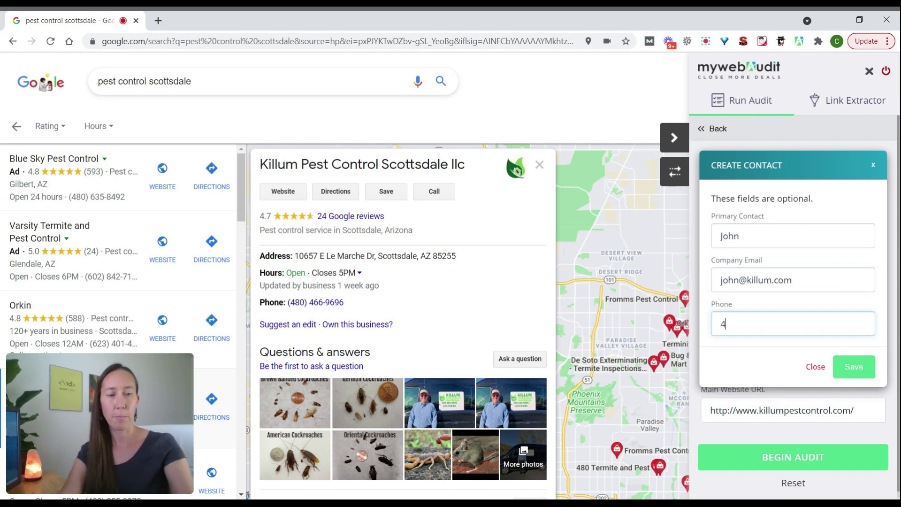
type("80-555-1234")
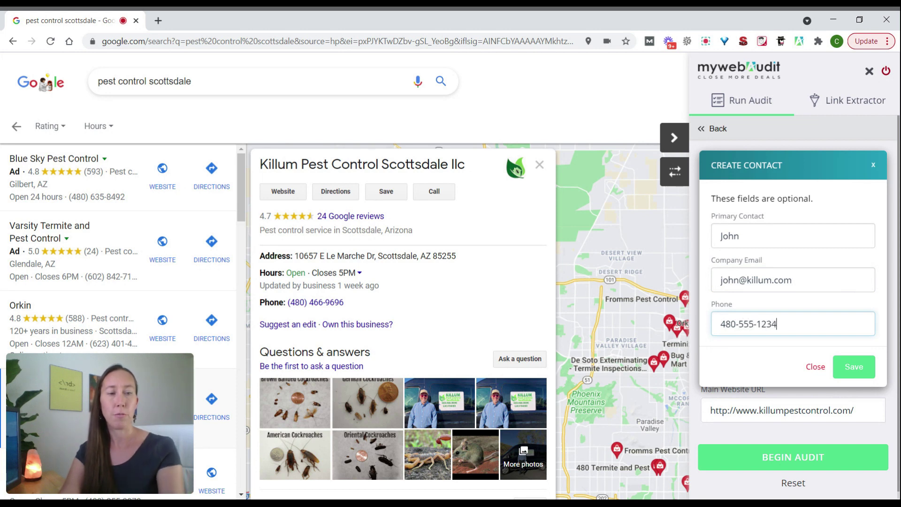
left_click(853, 366)
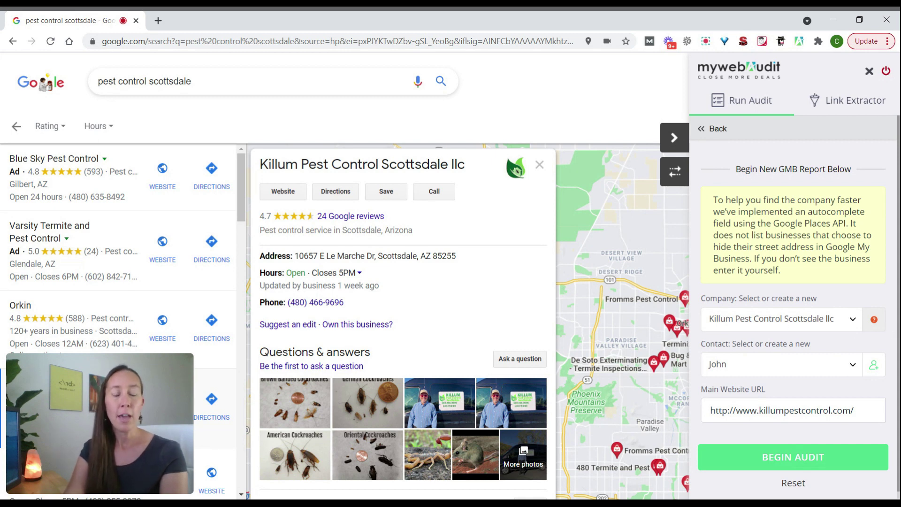
left_click(776, 458)
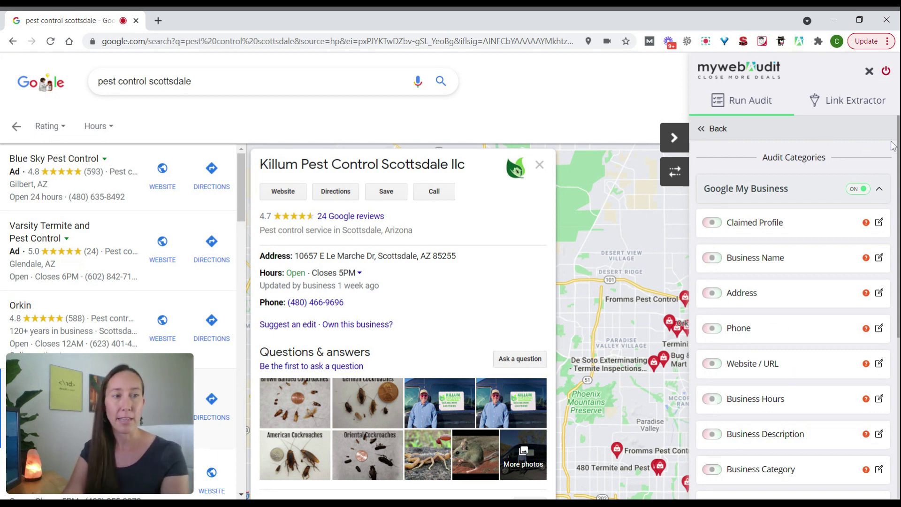
- Scroll through the Google My Business checks and read a category's help tip
scroll(793, 305, "down", 2)
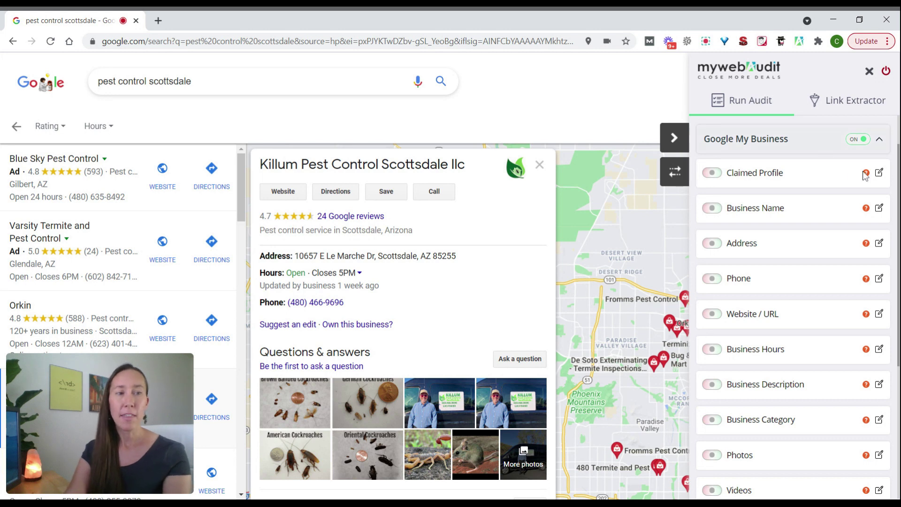
mouse_move(867, 177)
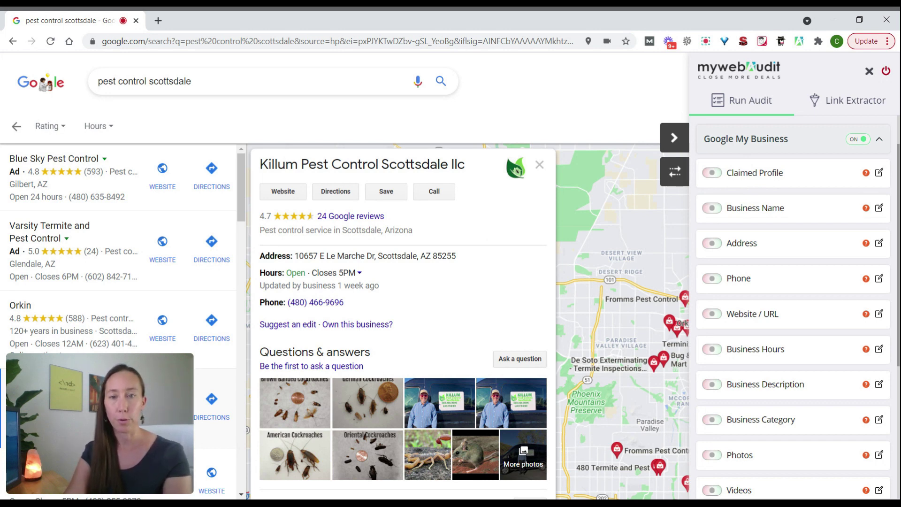
- Pass Claimed Profile, Business Name, Address, Phone, Website / URL and Business Hours checks
left_click(716, 177)
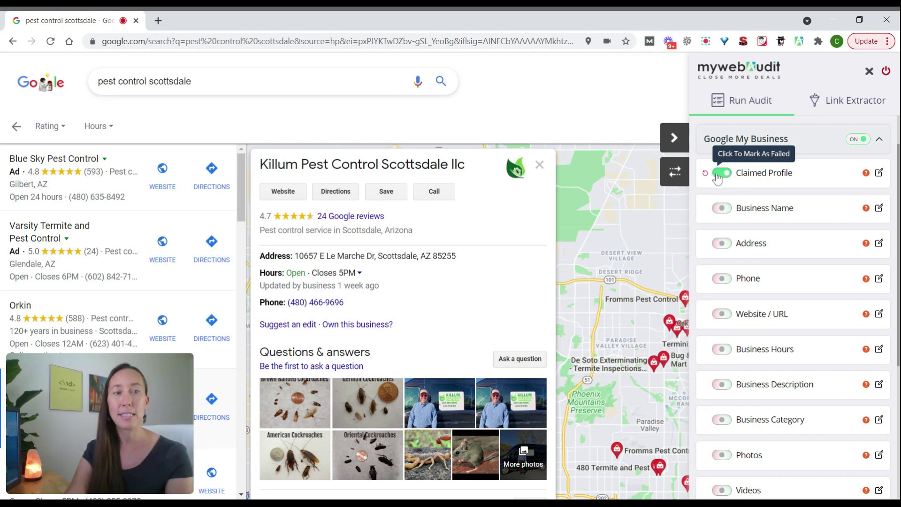
left_click(718, 178)
left_click(725, 177)
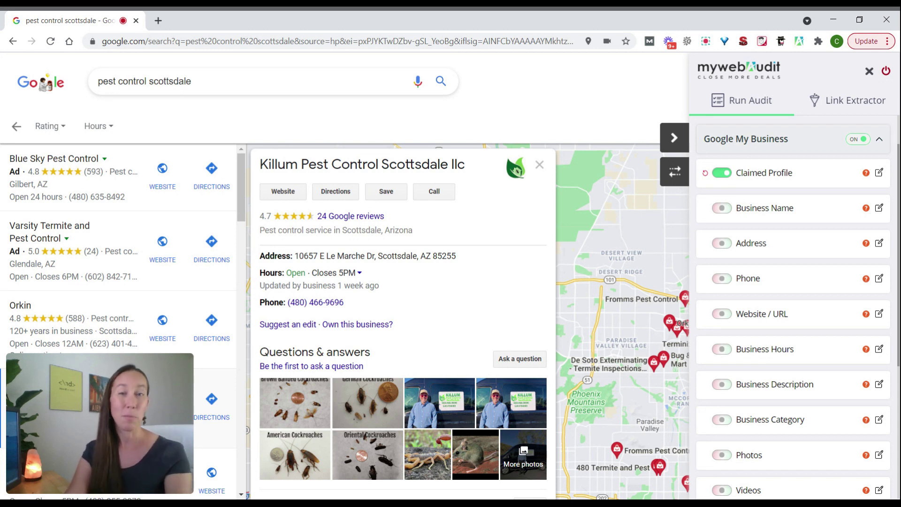
left_click(727, 213)
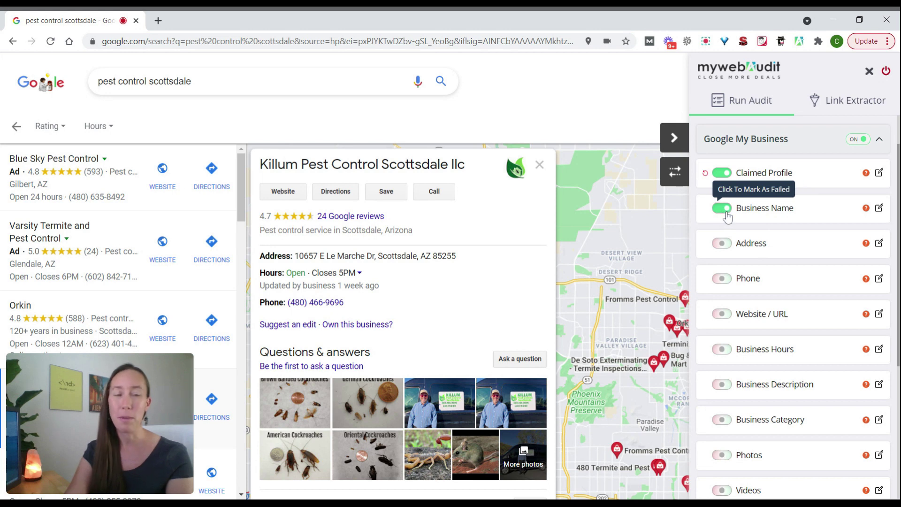
left_click(723, 243)
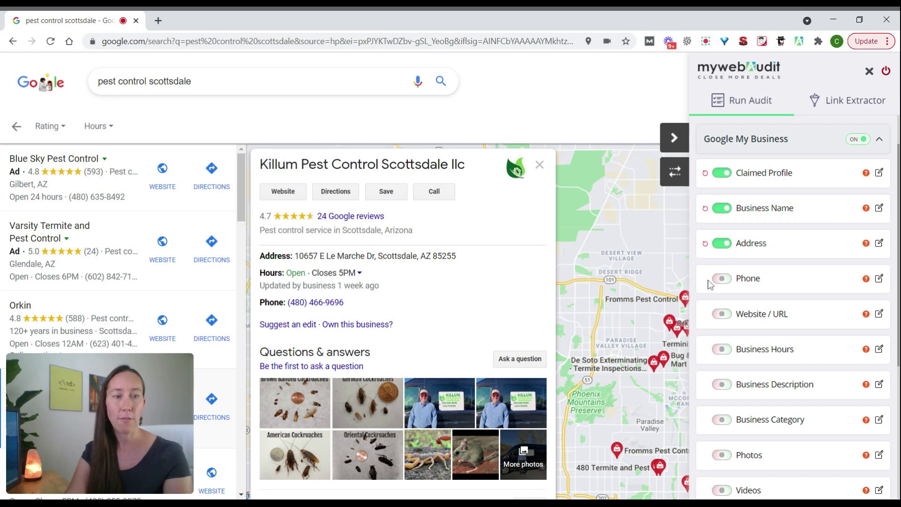
left_click(725, 279)
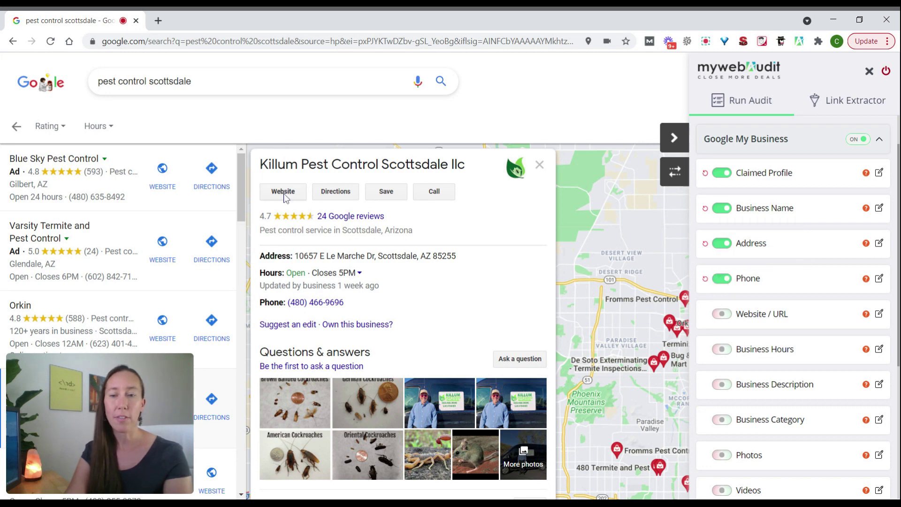
left_click(723, 314)
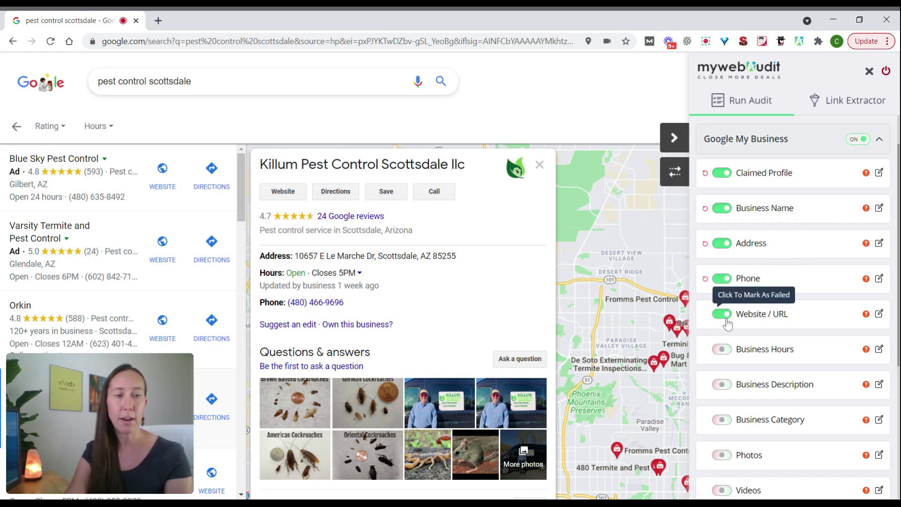
scroll(507, 253, "down", 3)
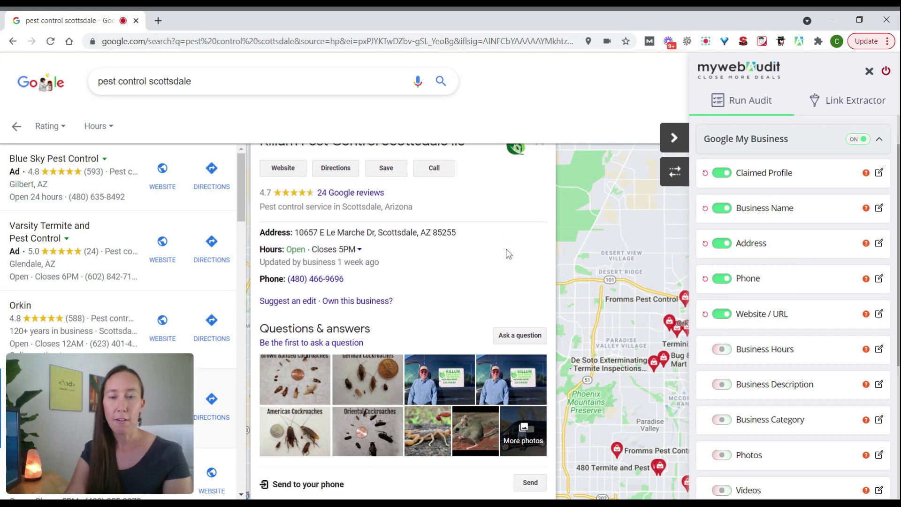
scroll(507, 254, "down", 1)
scroll(507, 256, "up", 6)
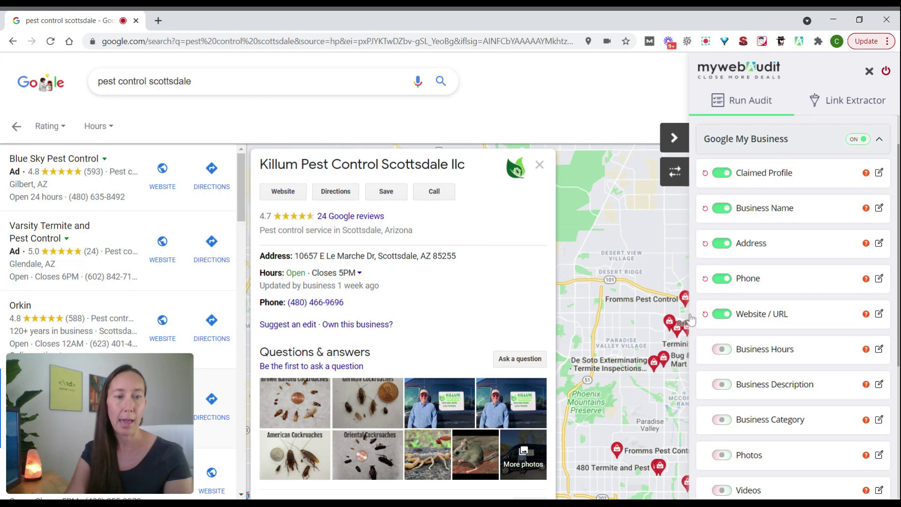
left_click(728, 355)
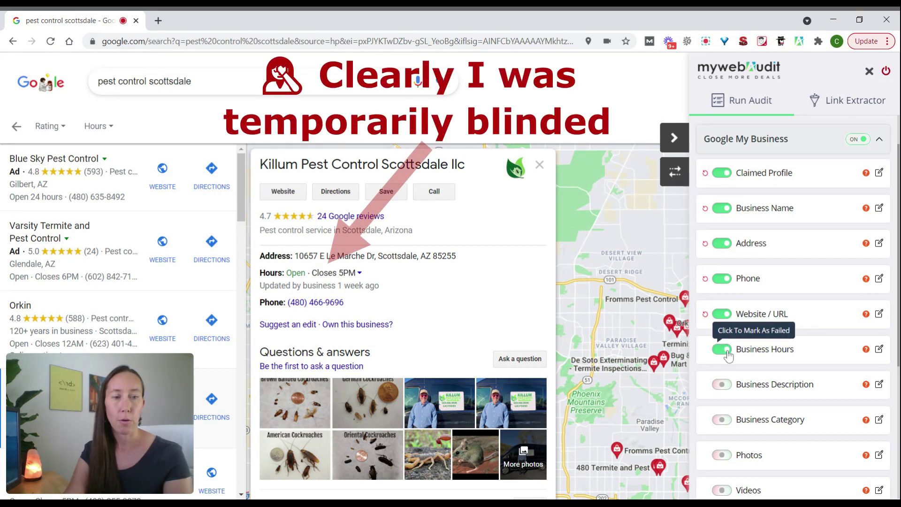
- Switch Business Hours to failed and mark Business Description as failed
left_click(721, 351)
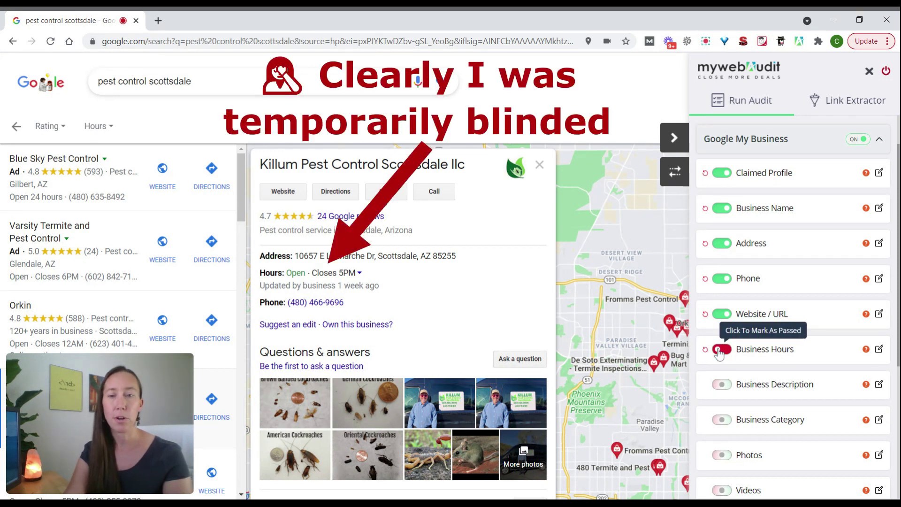
scroll(527, 303, "down", 1)
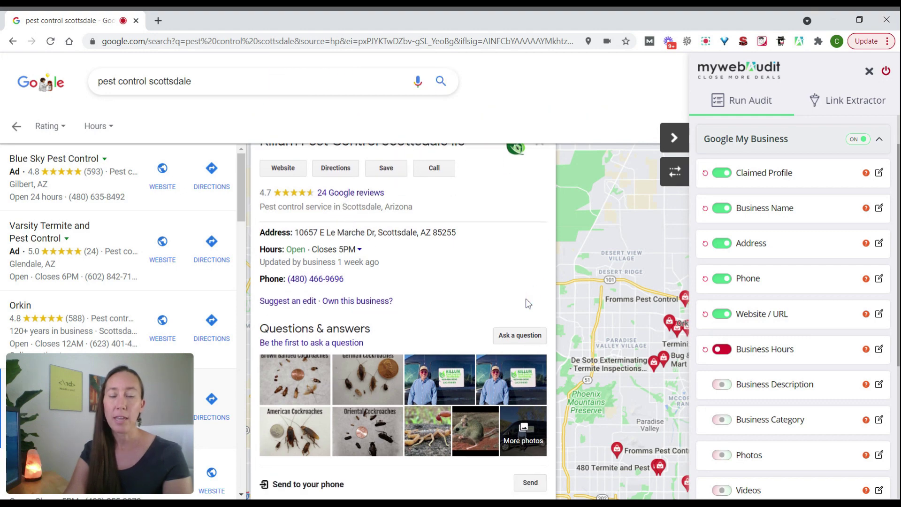
scroll(528, 303, "down", 10)
scroll(527, 303, "up", 10)
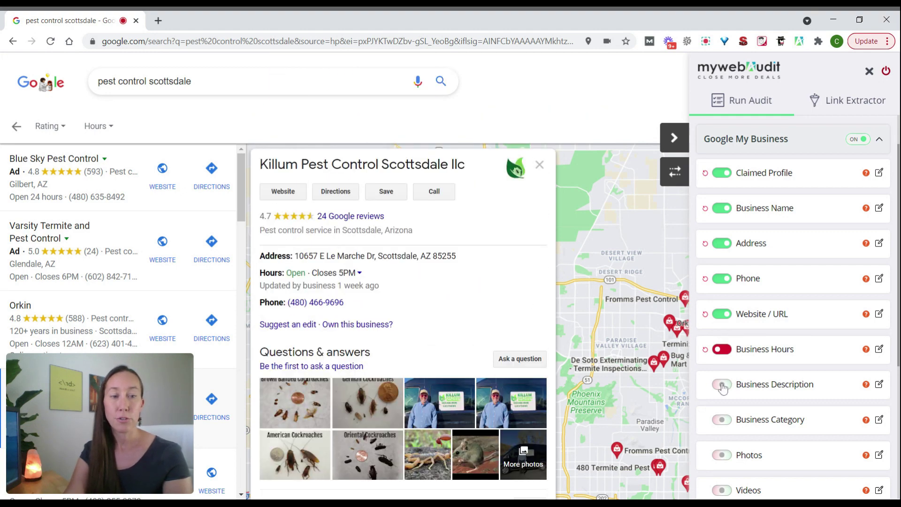
left_click(721, 386)
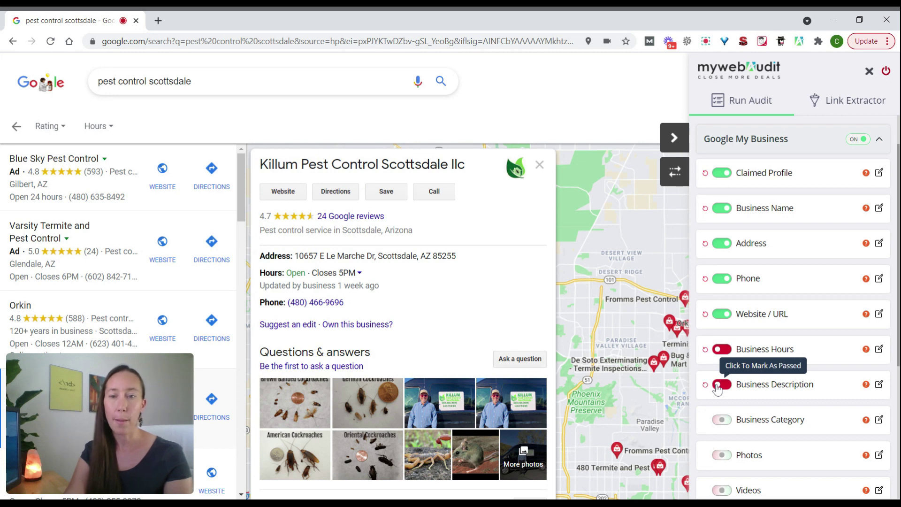
left_click(493, 271)
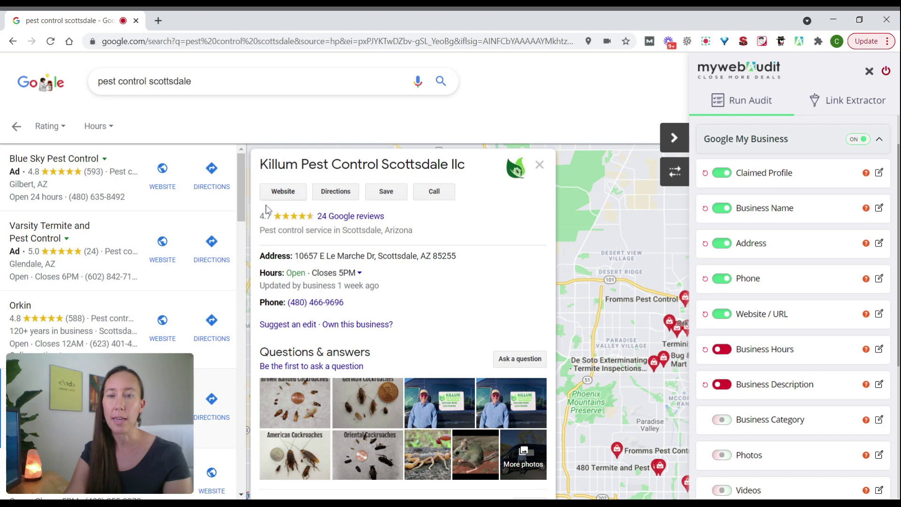
- Mark the Business Category and Photos checks as passed
scroll(466, 301, "down", 1)
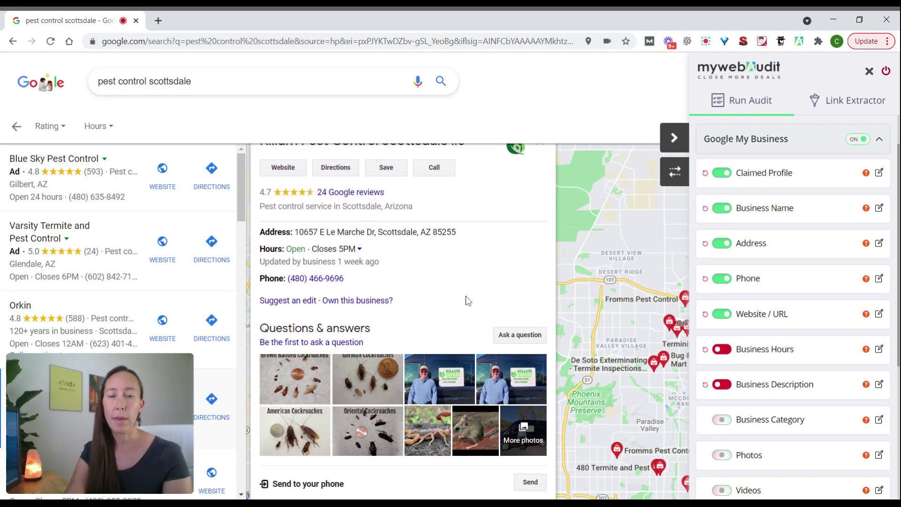
scroll(466, 300, "down", 5)
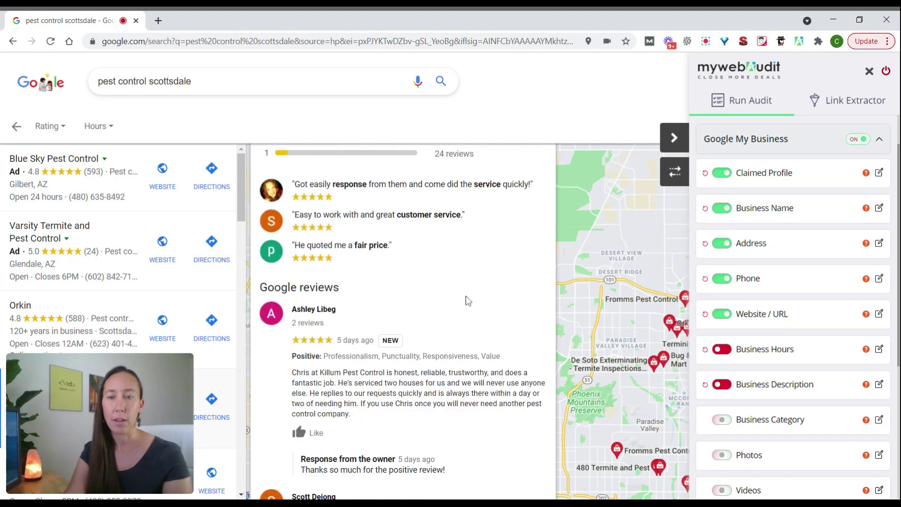
scroll(468, 300, "up", 7)
left_click(726, 421)
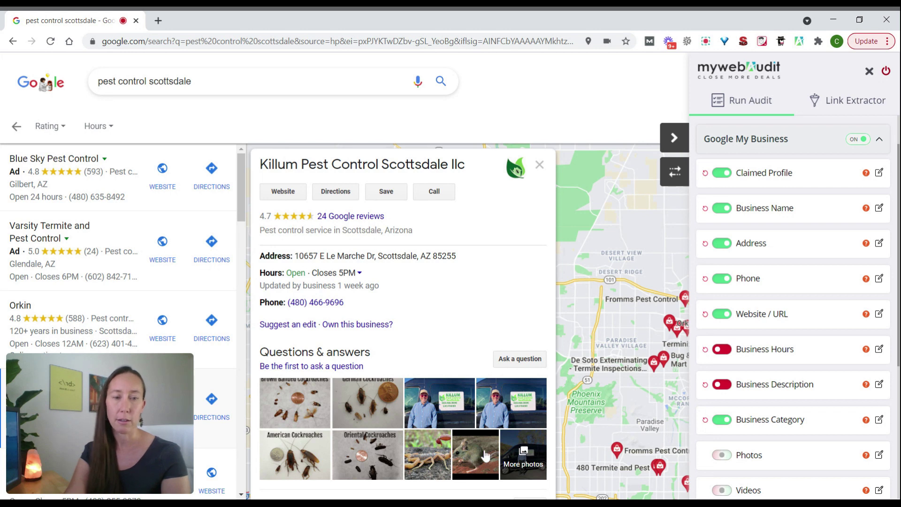
left_click(723, 457)
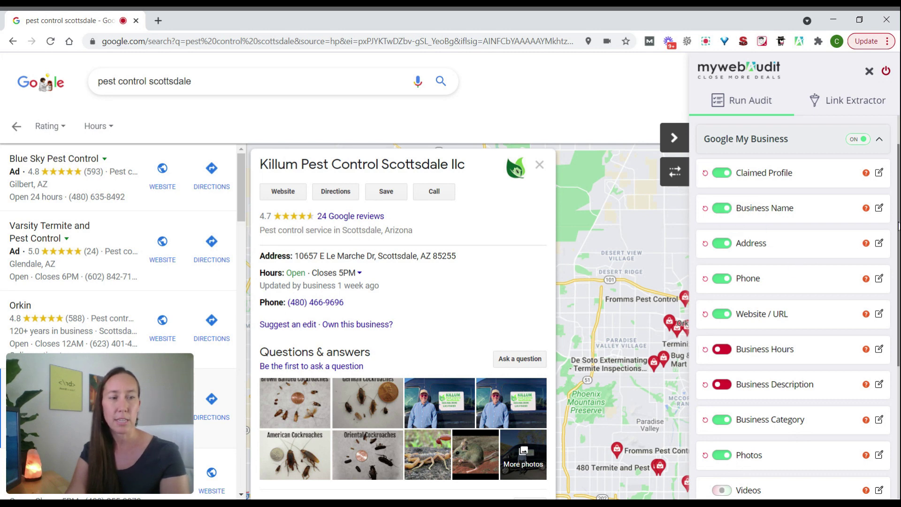
- Fail Videos and, after checking the listing's weekly hours, set Business Hours back to passed
scroll(897, 286, "down", 2)
scroll(897, 286, "down", 2)
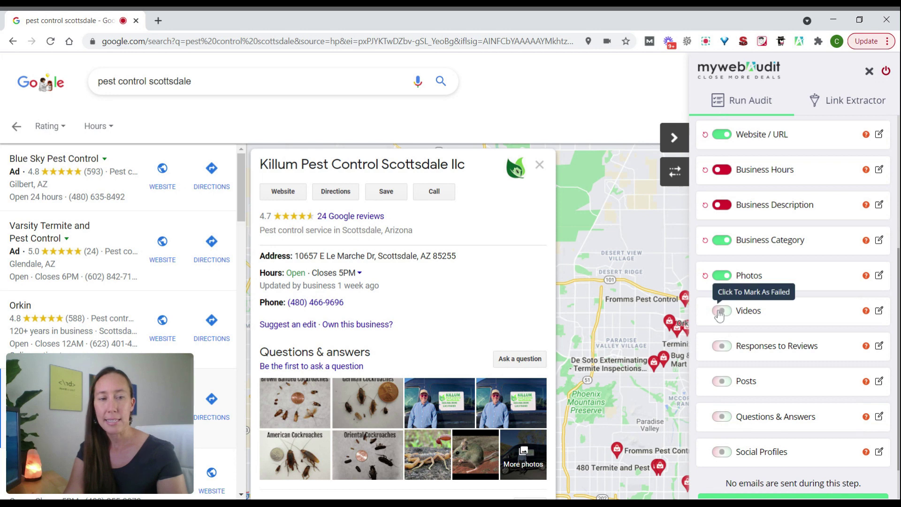
left_click(719, 312)
left_click(525, 294)
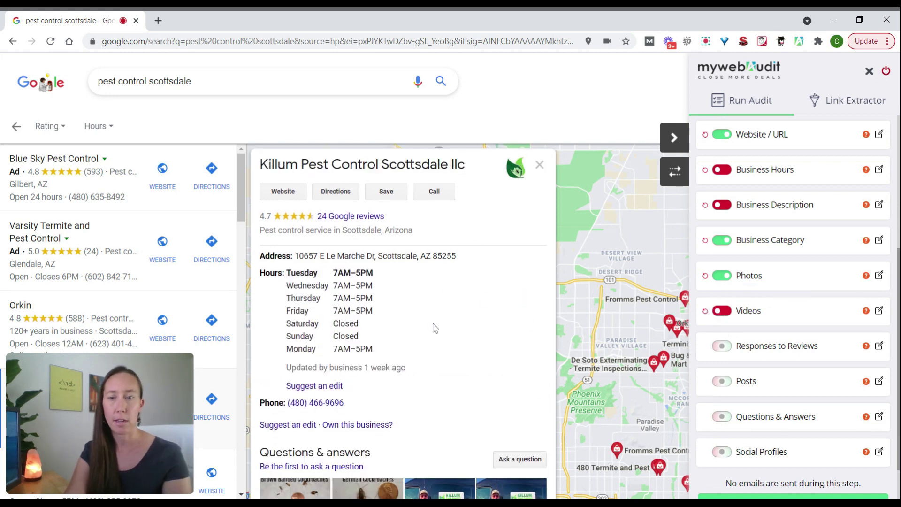
left_click(722, 169)
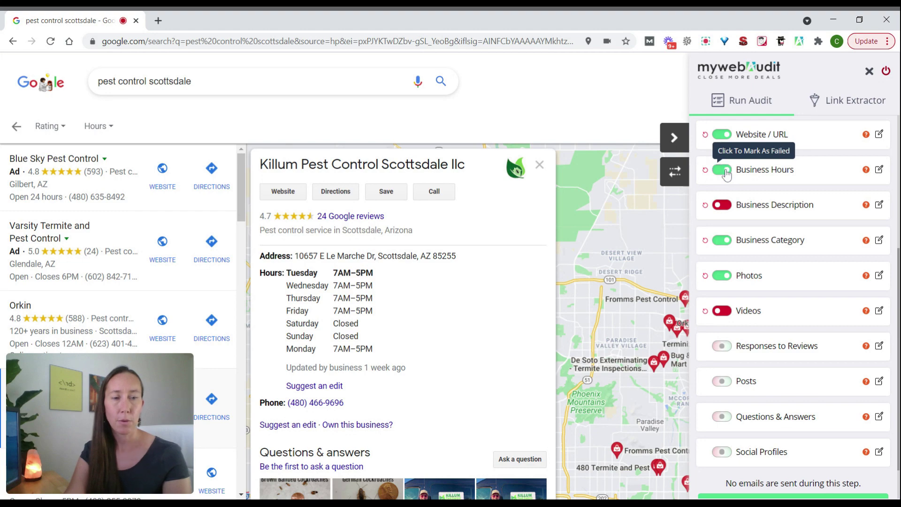
- Mark the Responses to Reviews check as passed
scroll(481, 382, "down", 3)
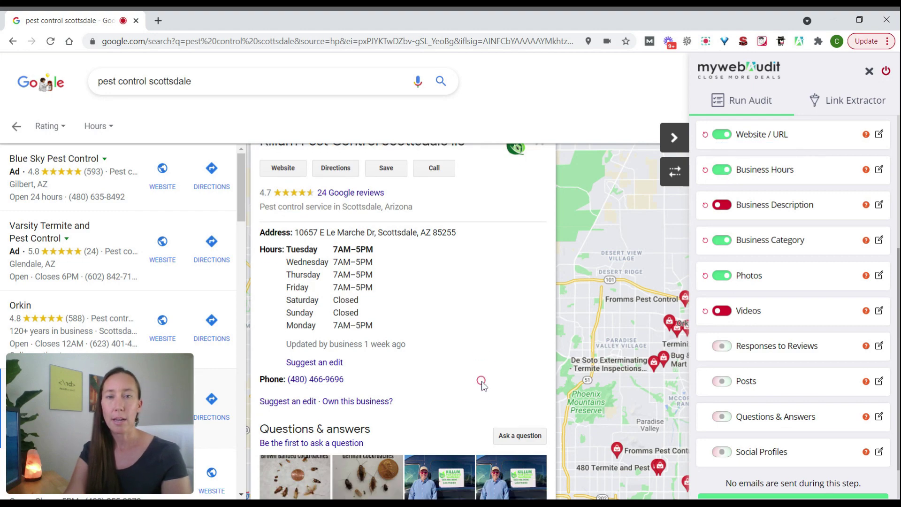
scroll(482, 381, "down", 5)
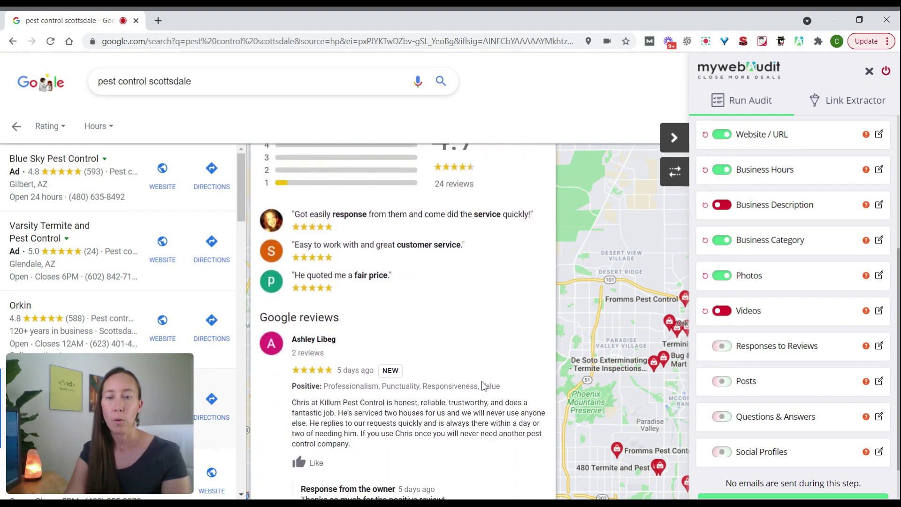
scroll(484, 386, "down", 2)
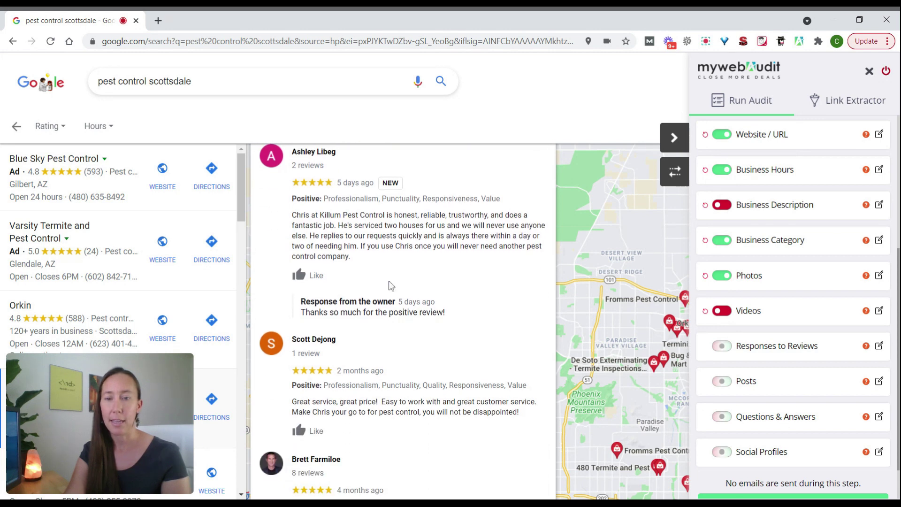
scroll(396, 294, "down", 6)
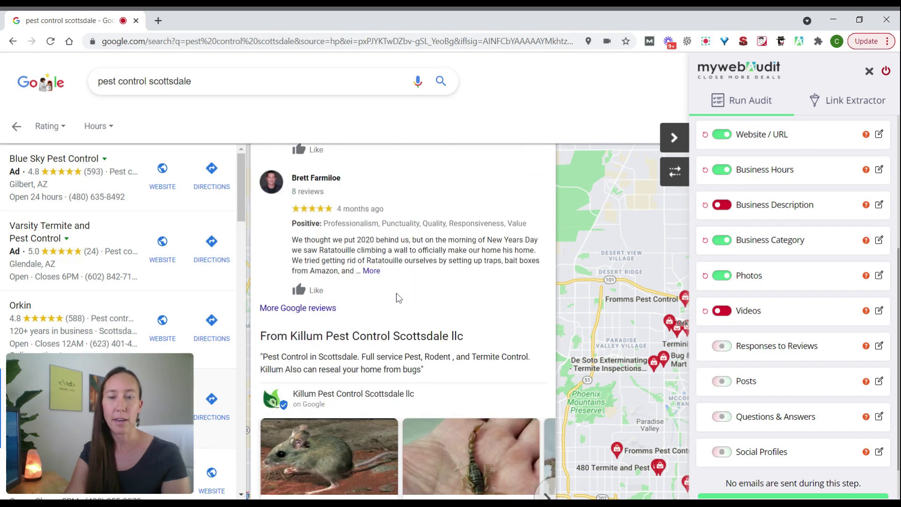
left_click(724, 347)
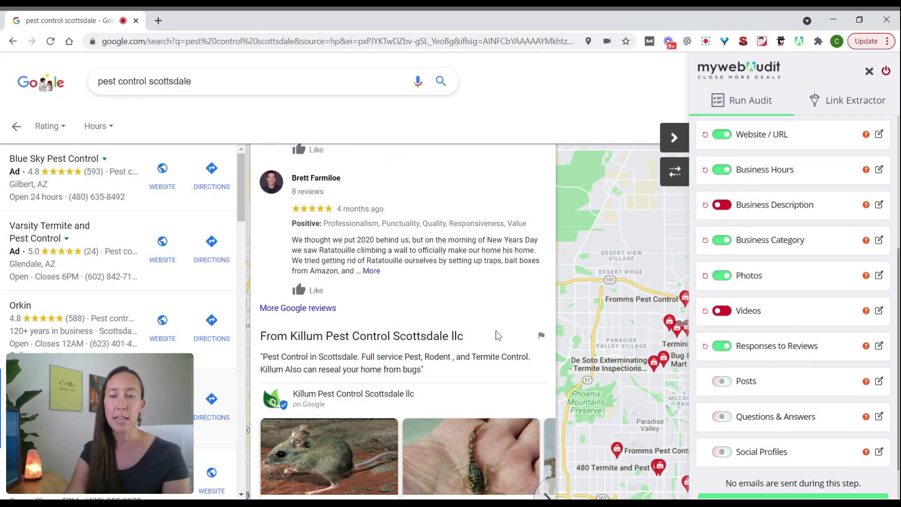
scroll(498, 335, "down", 3)
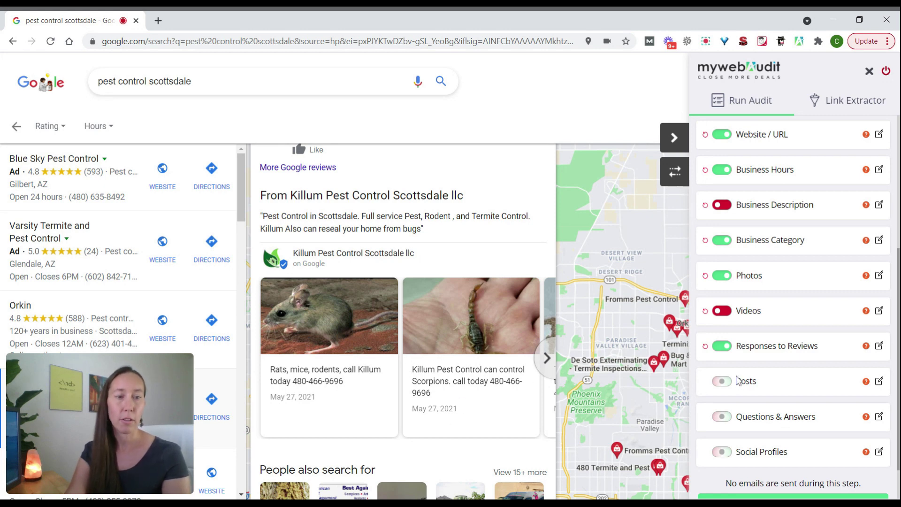
- Mark Posts as passed, and Questions & Answers and Social Profiles as failed
left_click(723, 381)
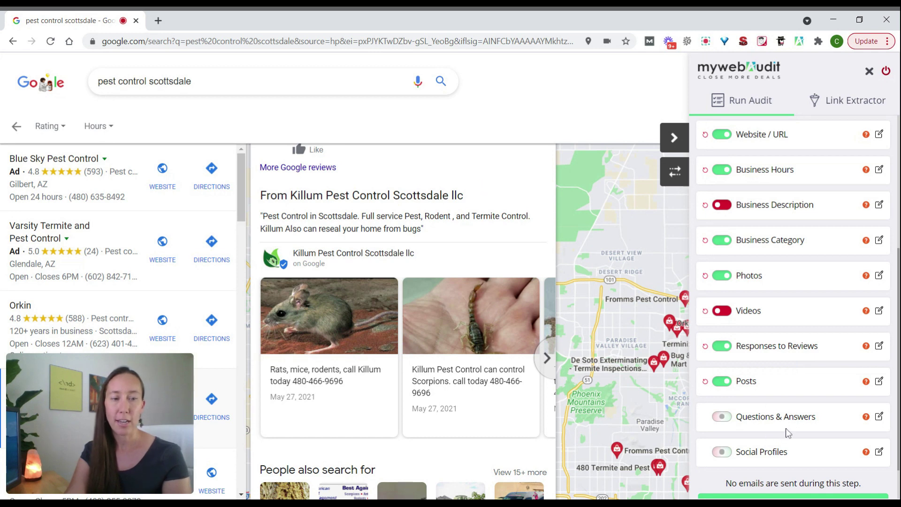
mouse_move(867, 423)
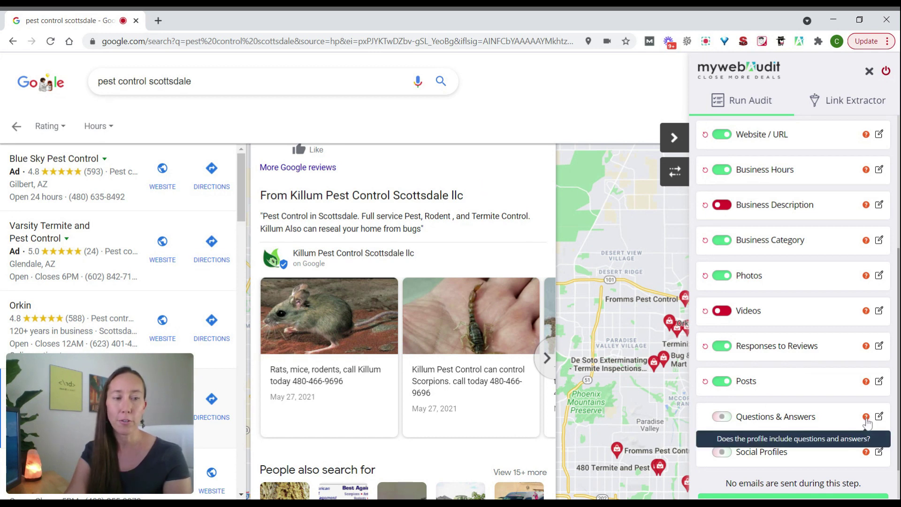
scroll(513, 178, "down", 5)
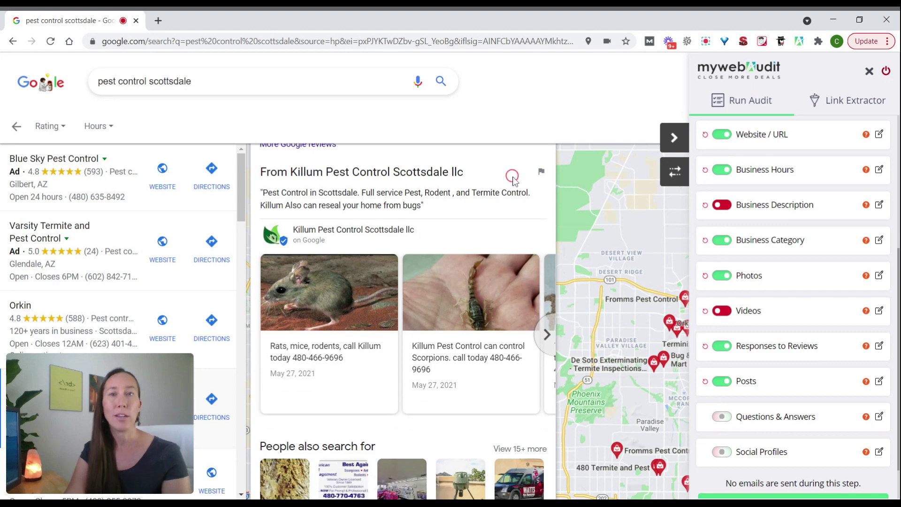
scroll(404, 319, "up", 10)
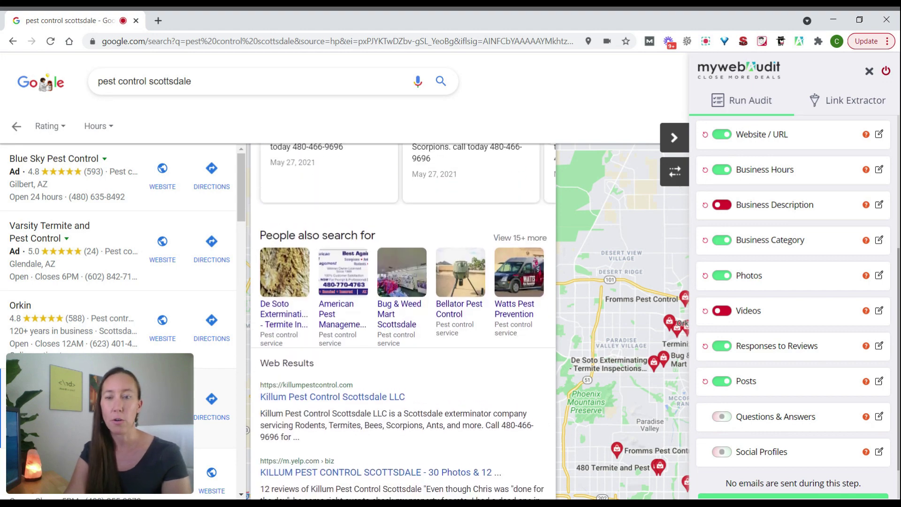
scroll(404, 318, "up", 10)
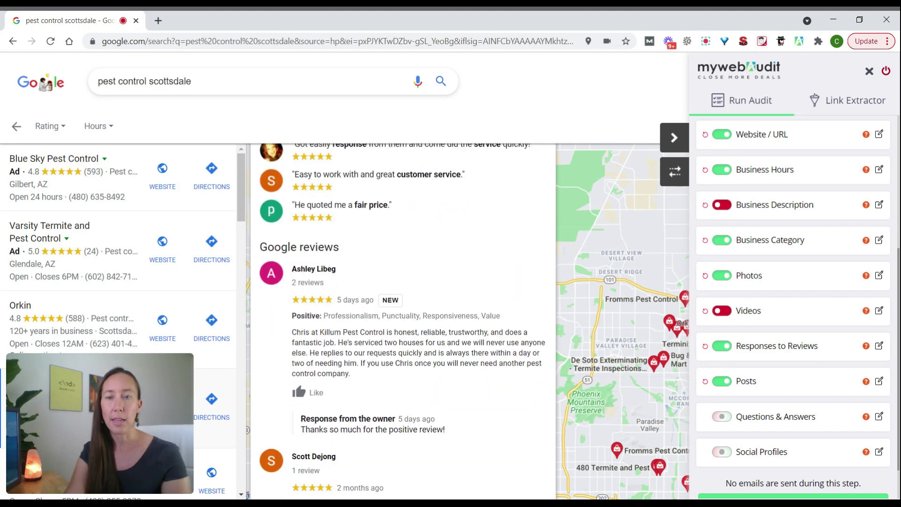
left_click(721, 418)
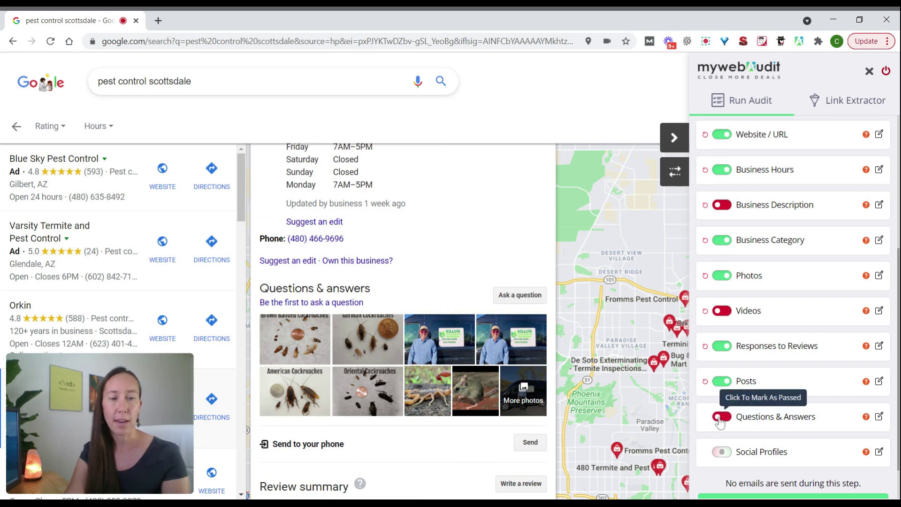
scroll(490, 244, "up", 1)
scroll(490, 244, "up", 3)
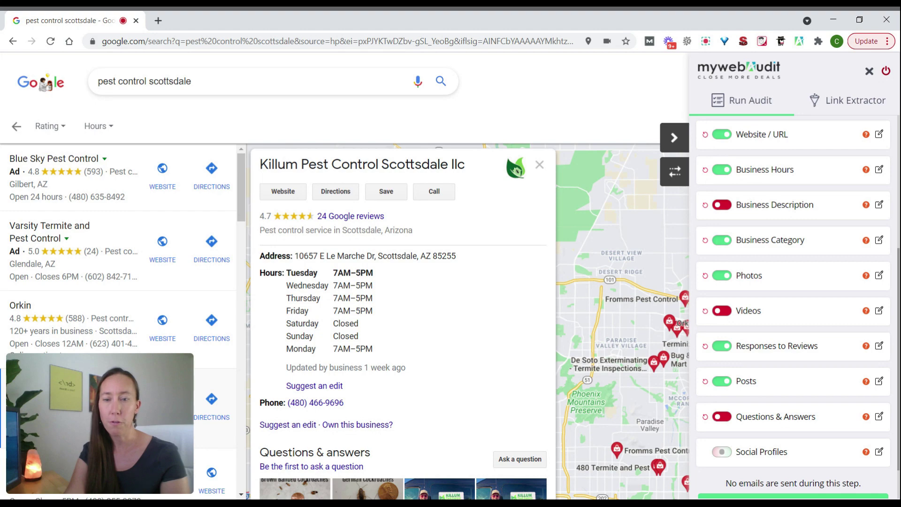
scroll(404, 322, "down", 15)
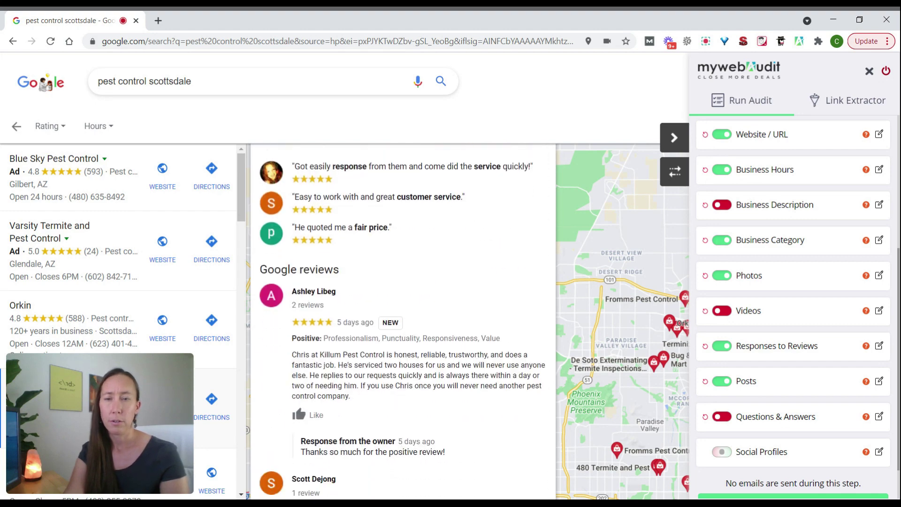
scroll(404, 322, "down", 5)
left_click(718, 453)
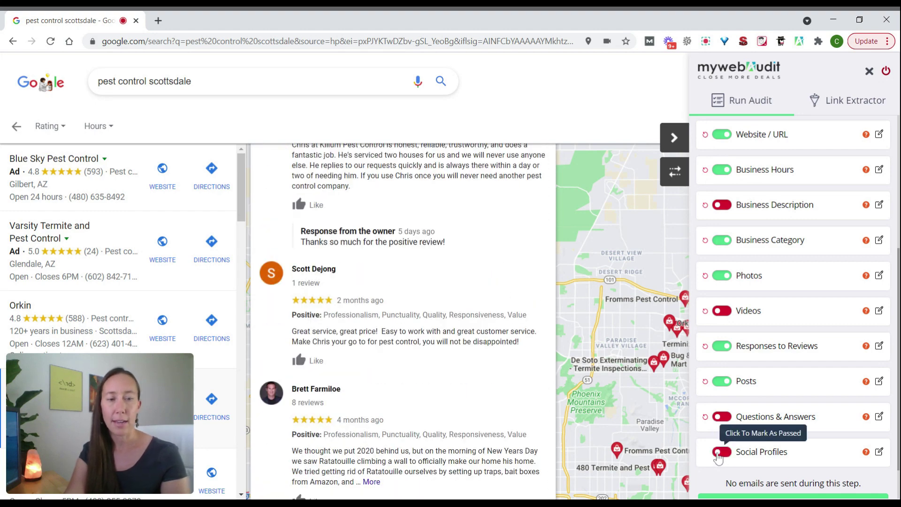
scroll(708, 479, "down", 1)
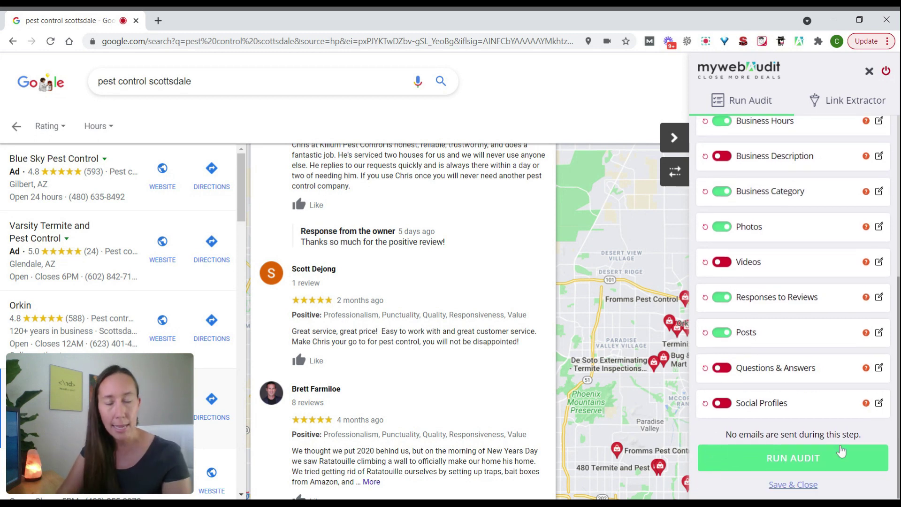
- Run the audit with the selected Google My Business checks
left_click(841, 452)
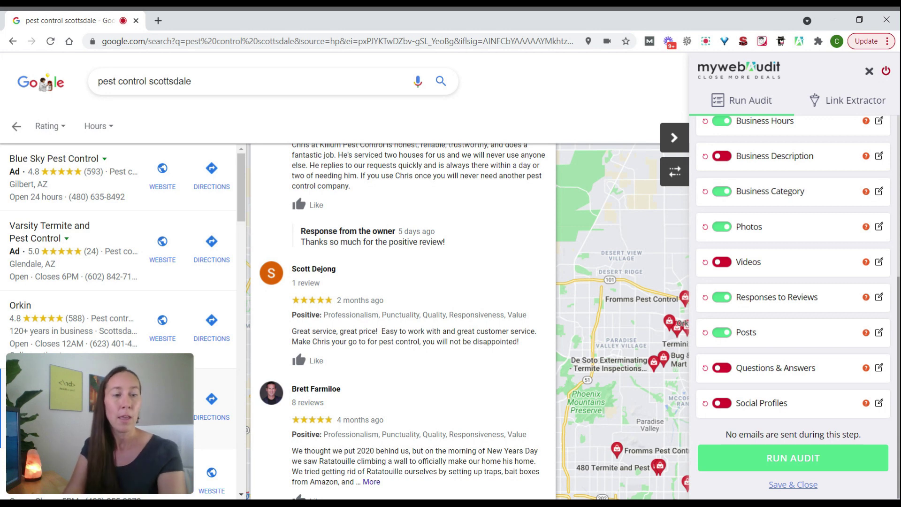
left_click(783, 462)
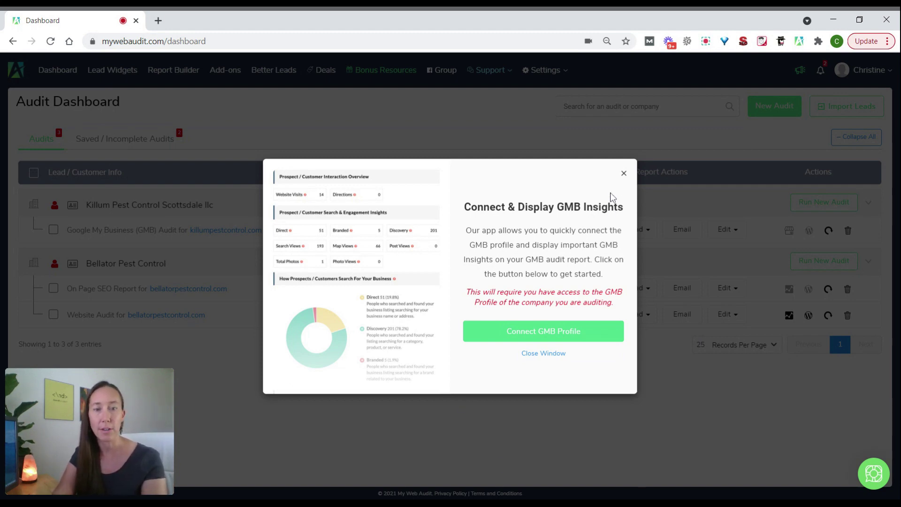
- Close the GMB Insights popup, view the Killum GMB Audit Report, and advance one slide
left_click(545, 355)
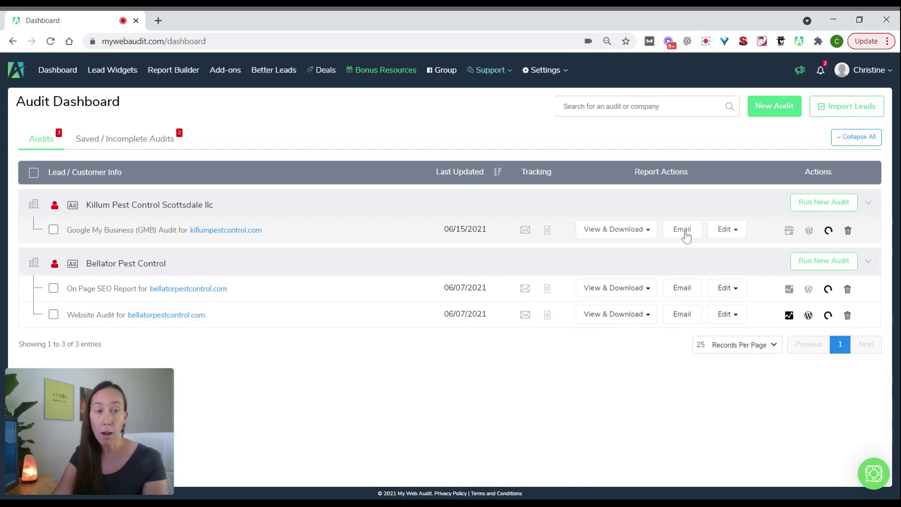
mouse_move(730, 234)
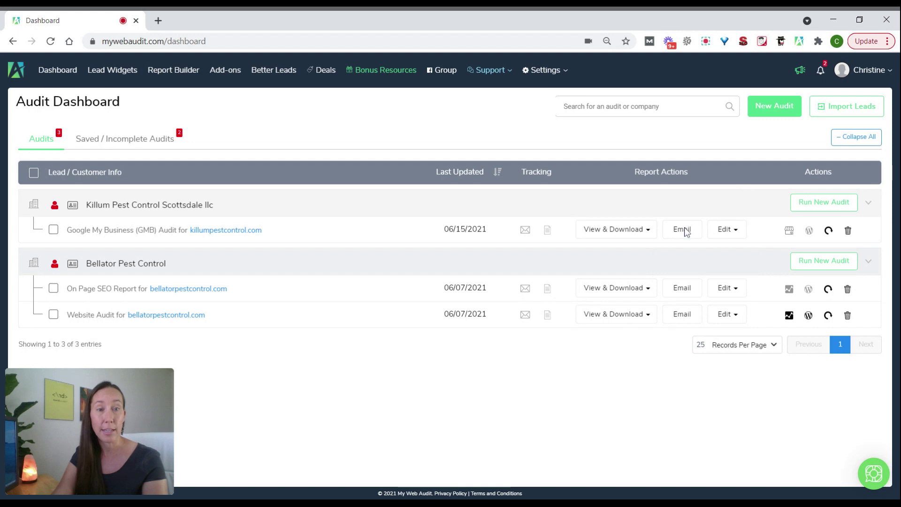
mouse_move(649, 235)
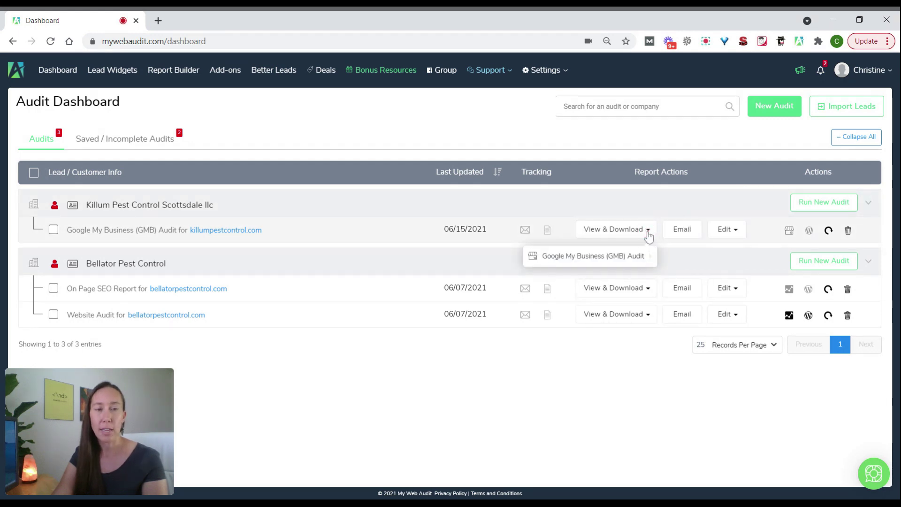
mouse_move(637, 259)
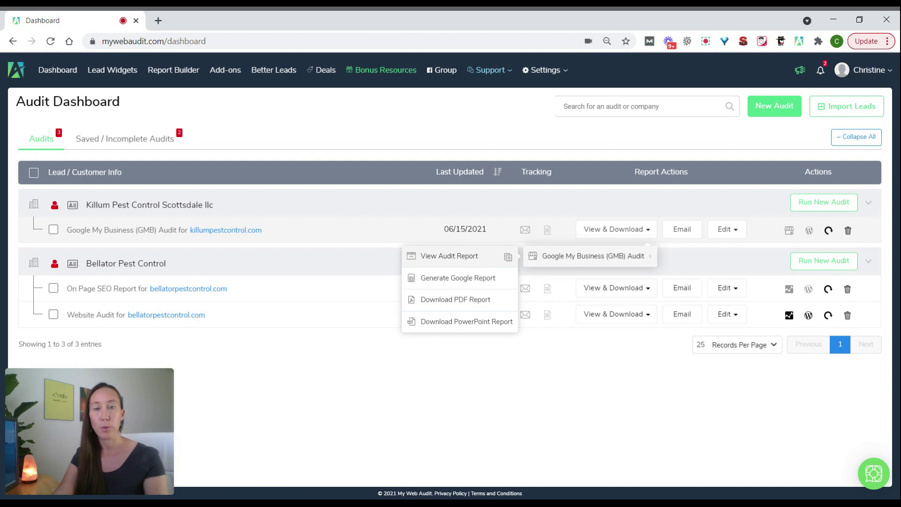
left_click(466, 265)
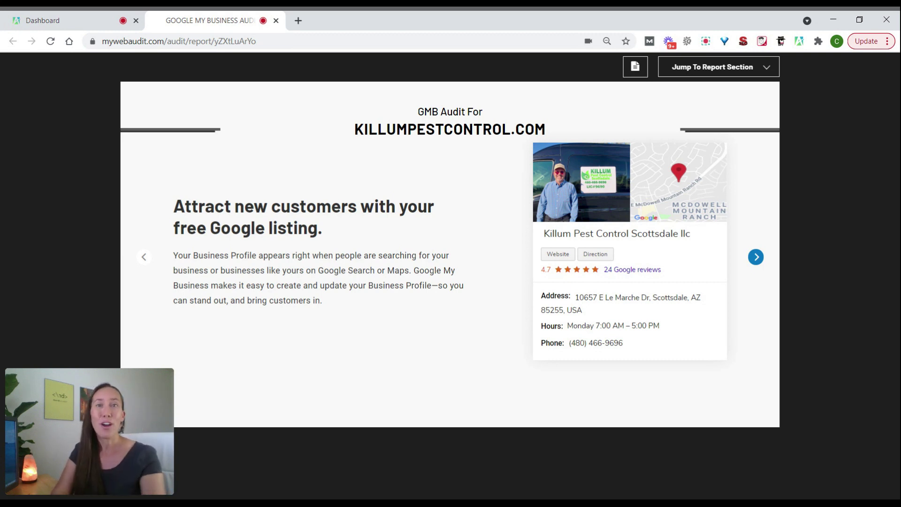
left_click(756, 257)
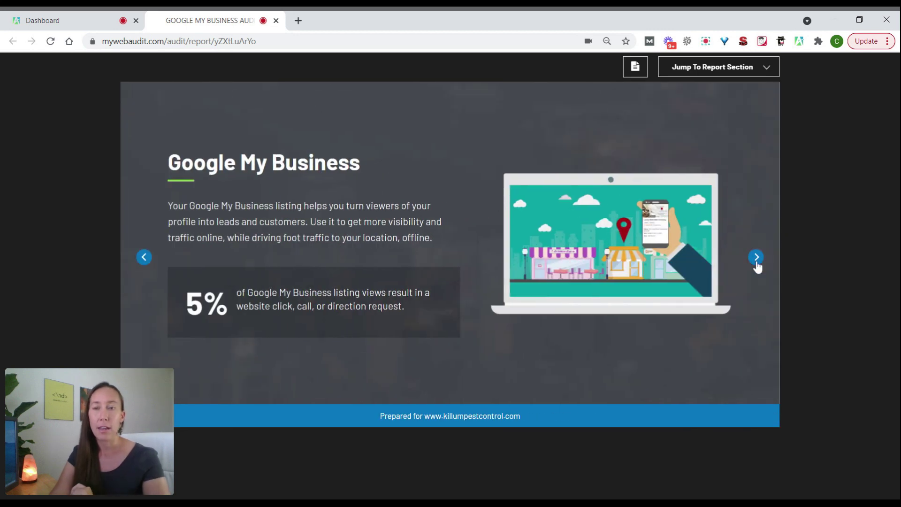
- Page through the Google My Business results to the Photos, Videos and Reviews slide
left_click(757, 263)
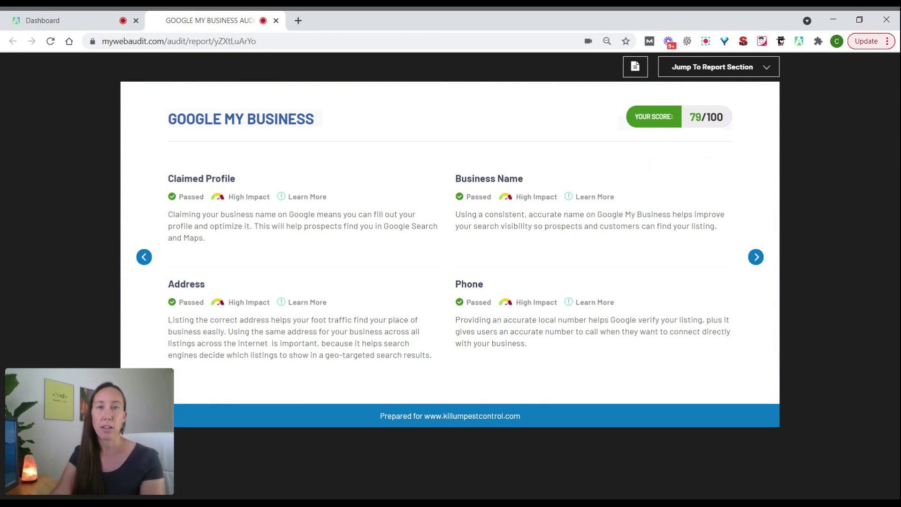
left_click(756, 257)
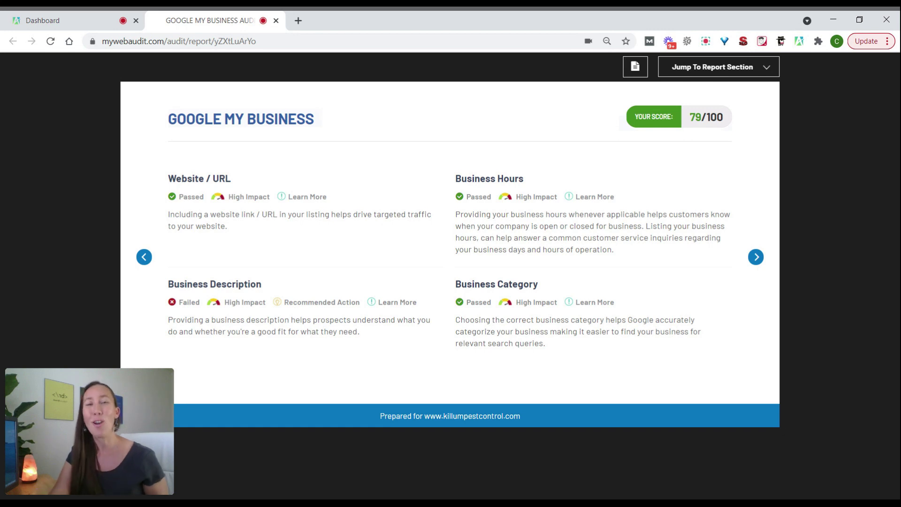
left_click(756, 258)
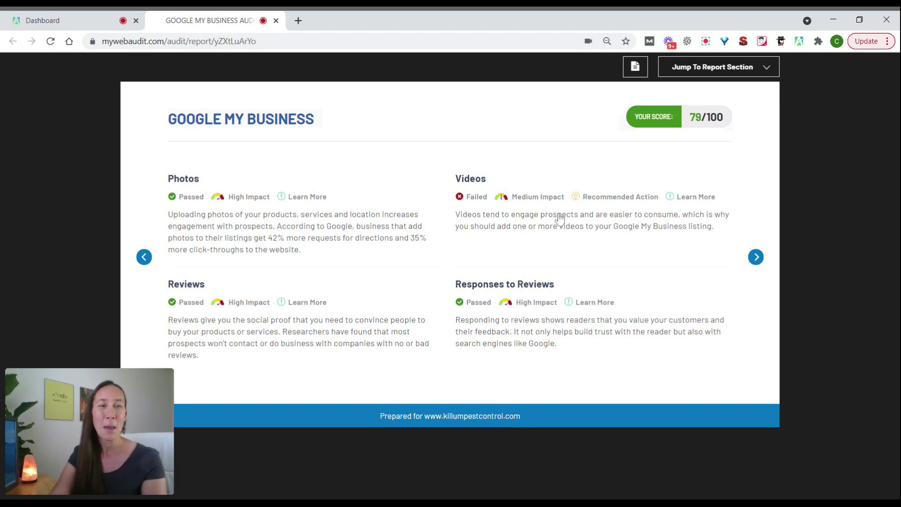
- Read the Videos Learn More note, then advance past Posts and Social Profiles to What Should I Do Next?
left_click(698, 198)
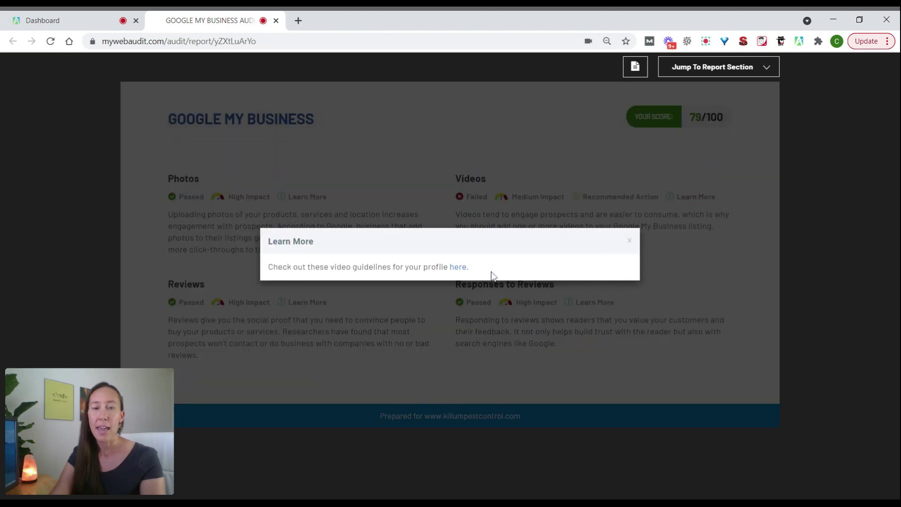
left_click(630, 242)
left_click(756, 257)
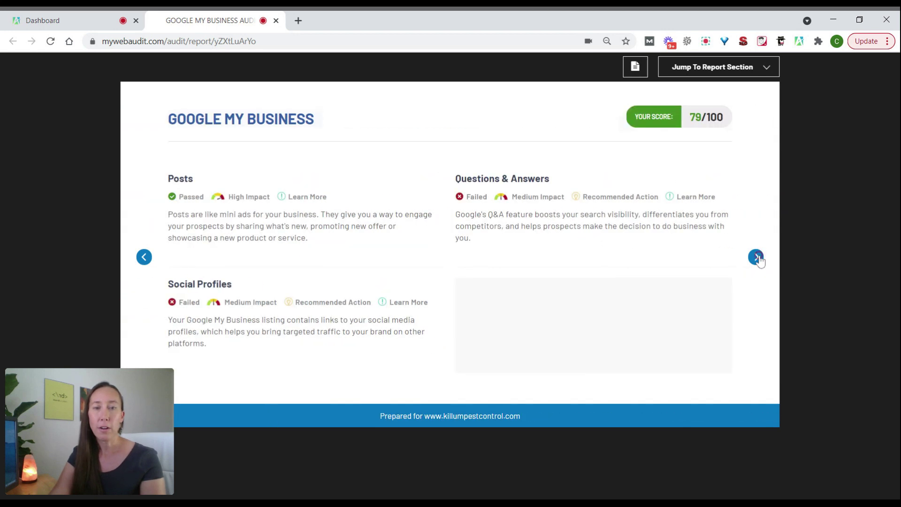
left_click(756, 256)
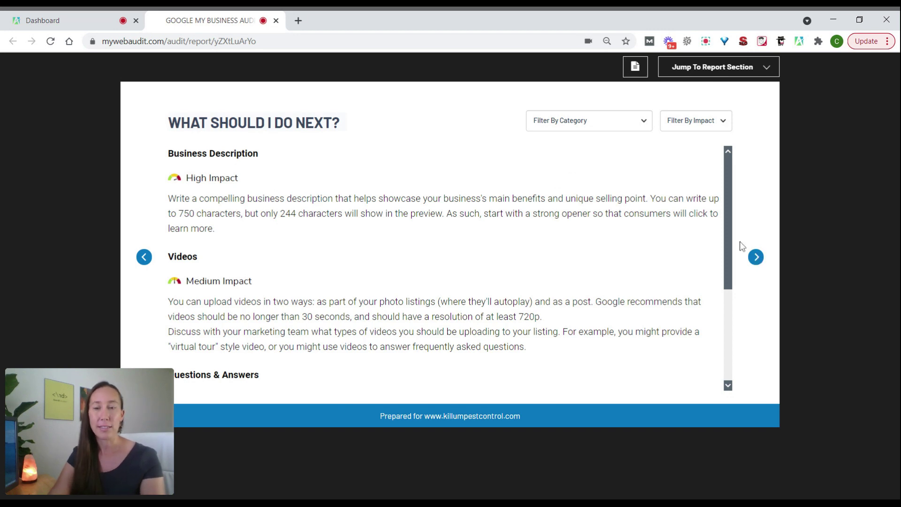
- Scroll the recommendations, then choose Recommendations from the Jump To Report Section list
left_click_drag(728, 221, 728, 295)
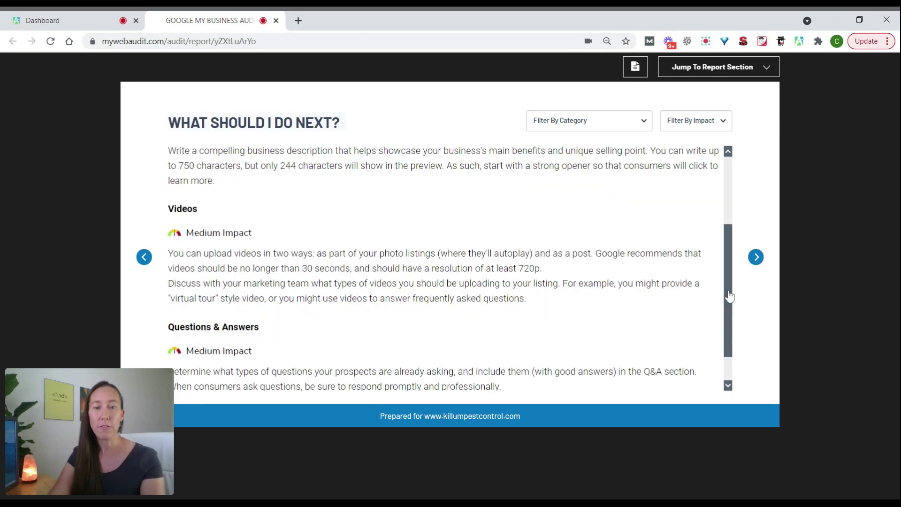
left_click(768, 72)
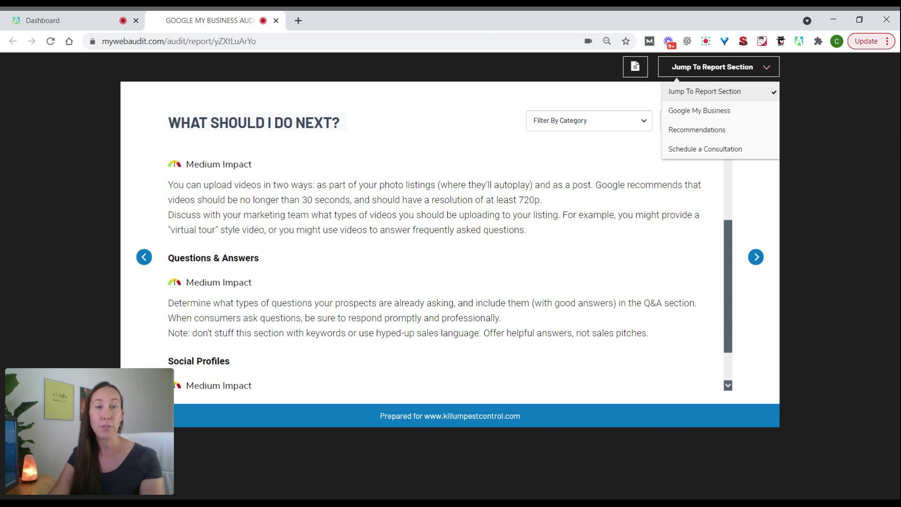
left_click(709, 131)
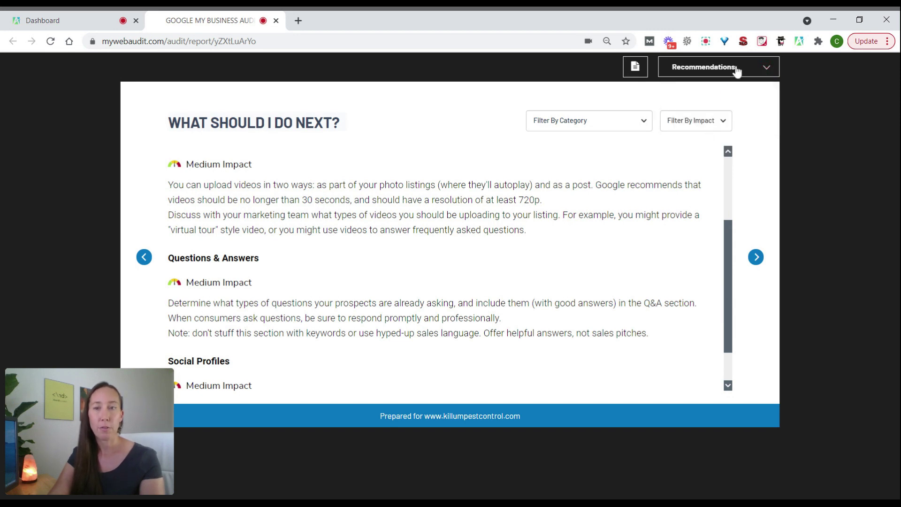
- View the Increase Your Visibility & Revenue consultation slide, then return to the recommendations list
left_click_drag(729, 250, 738, 272)
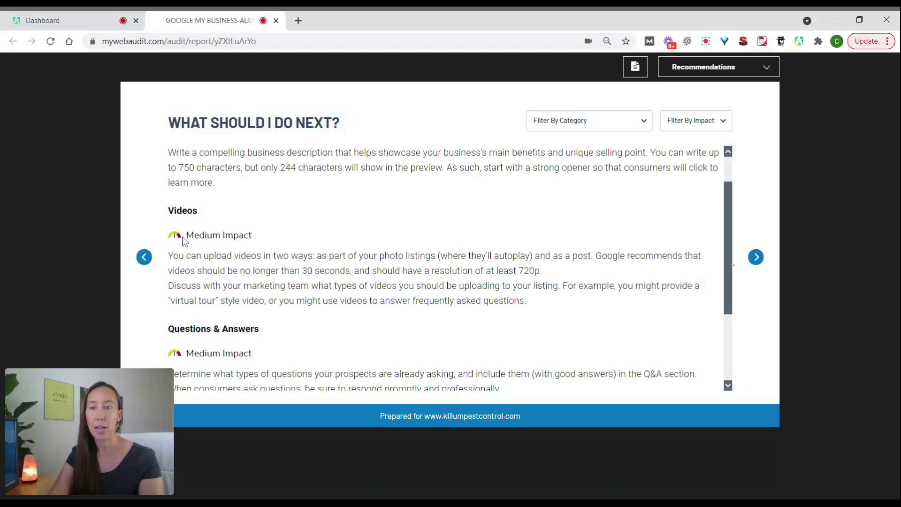
left_click(755, 258)
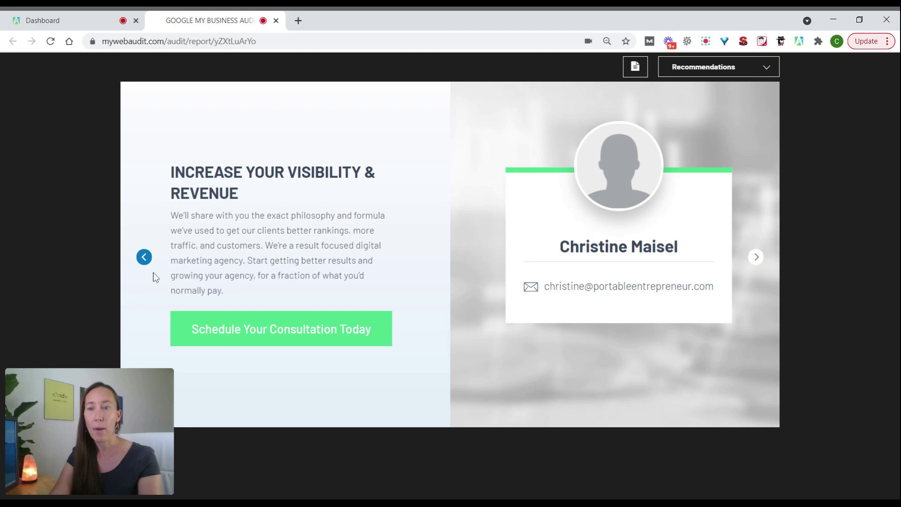
left_click(144, 257)
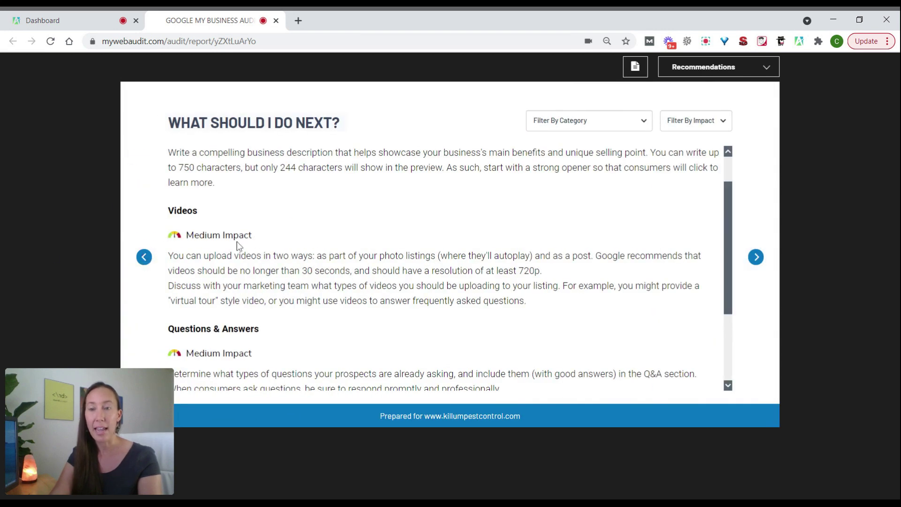
- Scroll through the recommendations, then go back to the 79/100 Posts, Questions & Answers and Social Profiles slide
left_click_drag(728, 238, 726, 182)
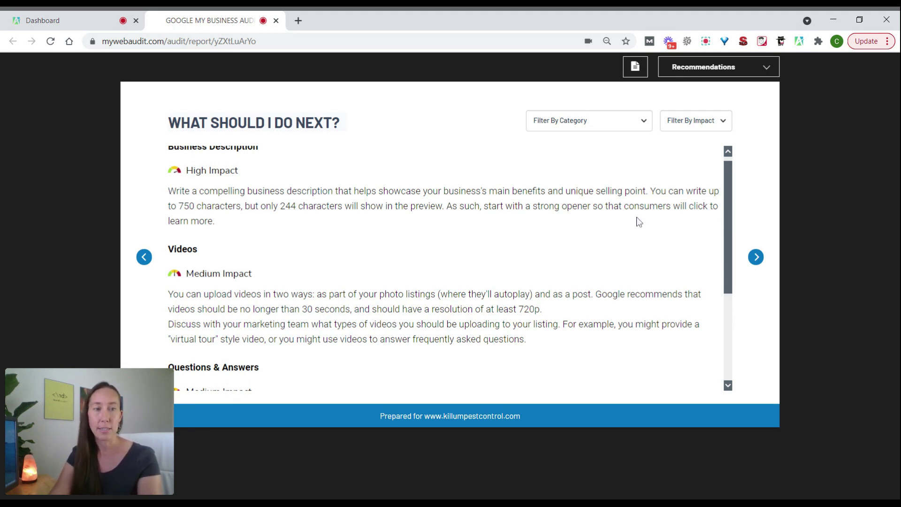
left_click_drag(727, 201, 727, 277)
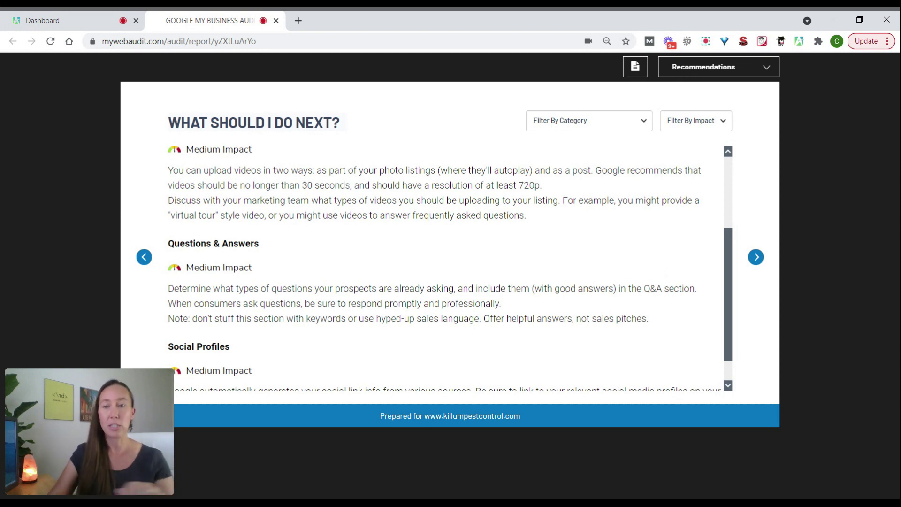
left_click_drag(727, 281, 728, 325)
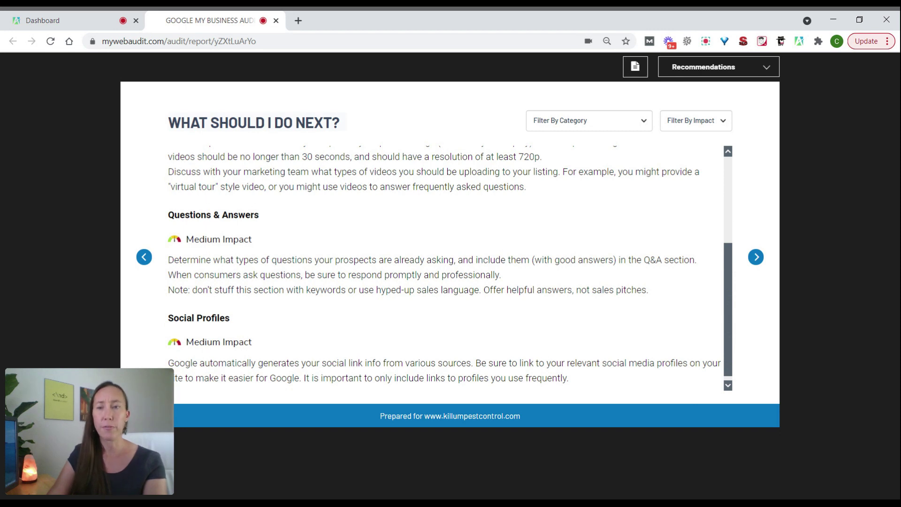
left_click(145, 258)
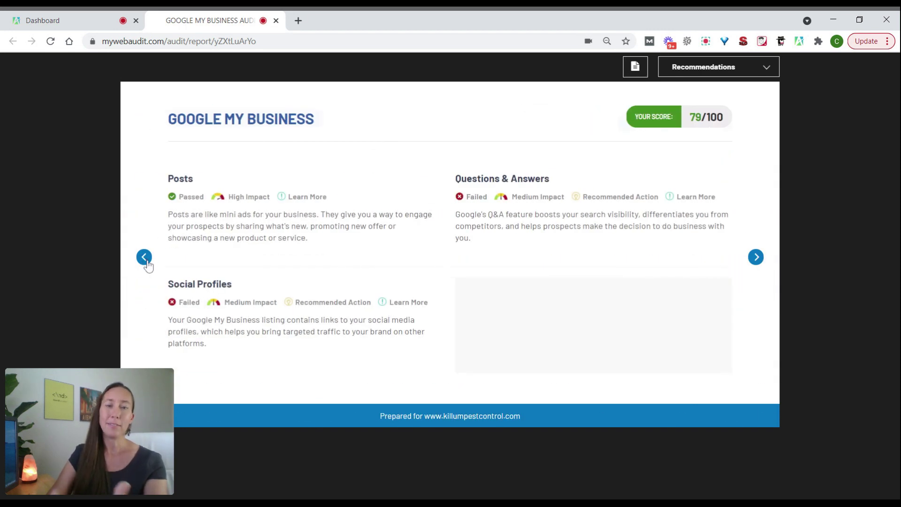